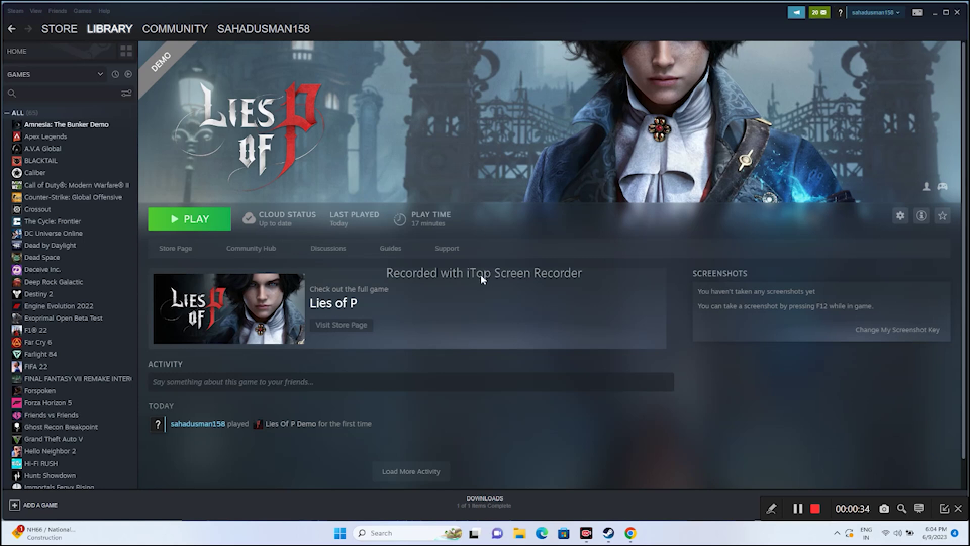
Step: View the computer's power options, including Restart, and leave them without choosing one
left_click(341, 533)
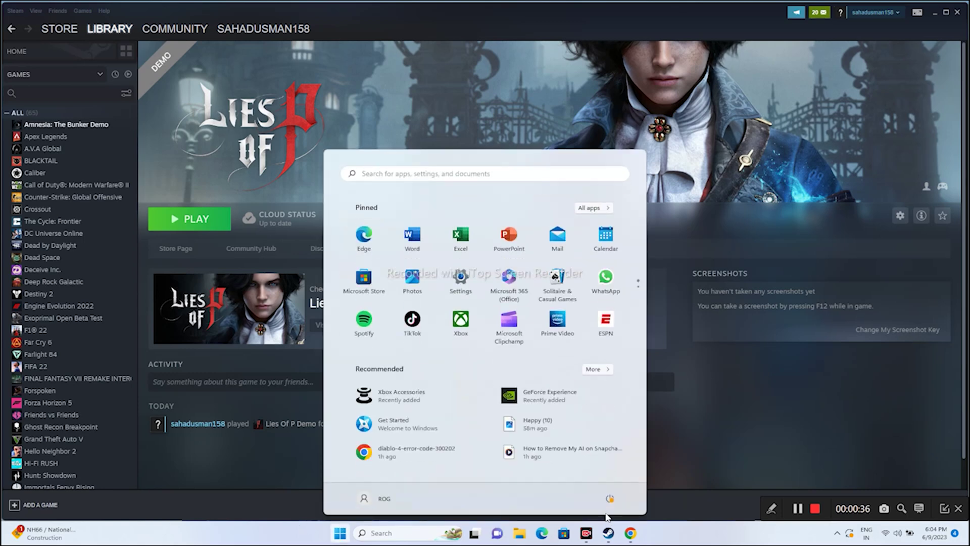
left_click(610, 498)
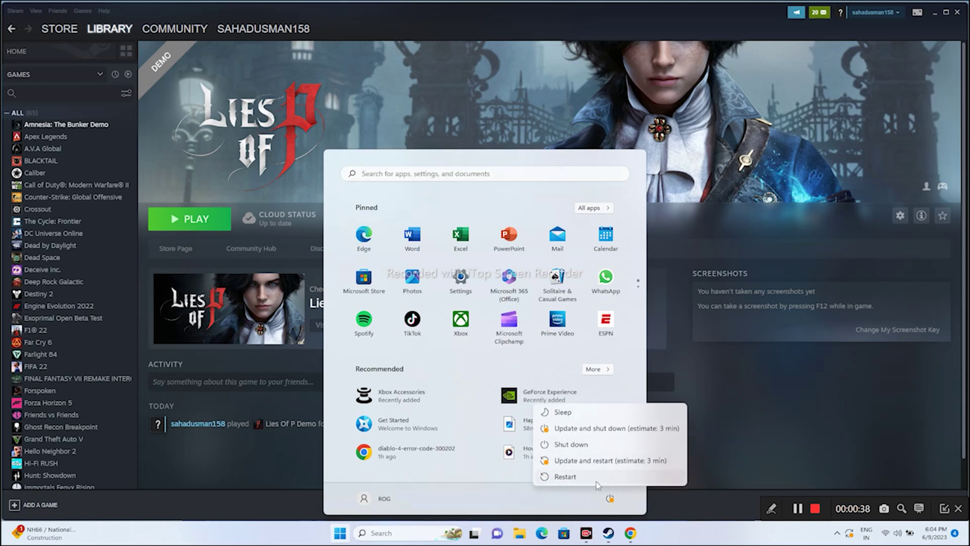
key("Escape")
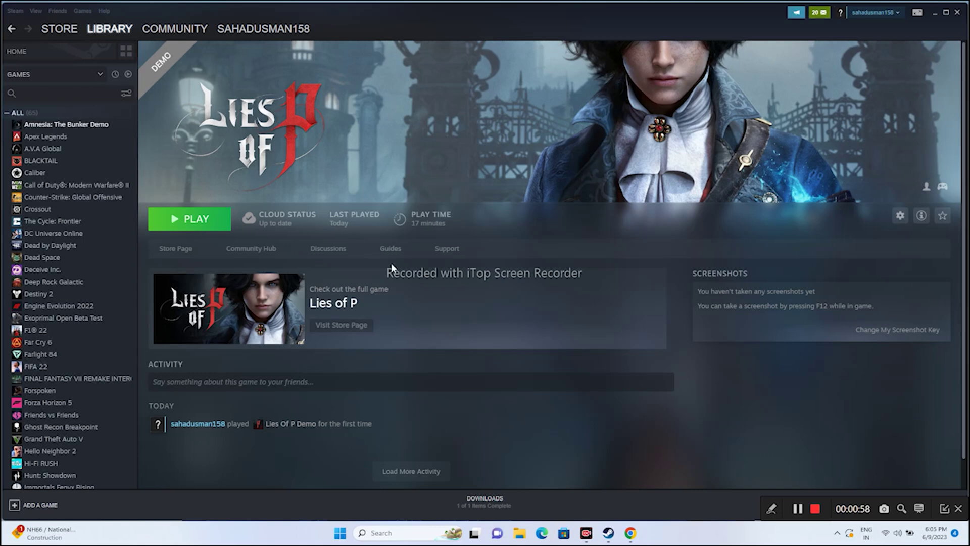
Step: Verify the integrity of the Lies of P Demo's local files from its properties and close the properties window
scroll(71, 244, "down", 1)
scroll(71, 245, "down", 5)
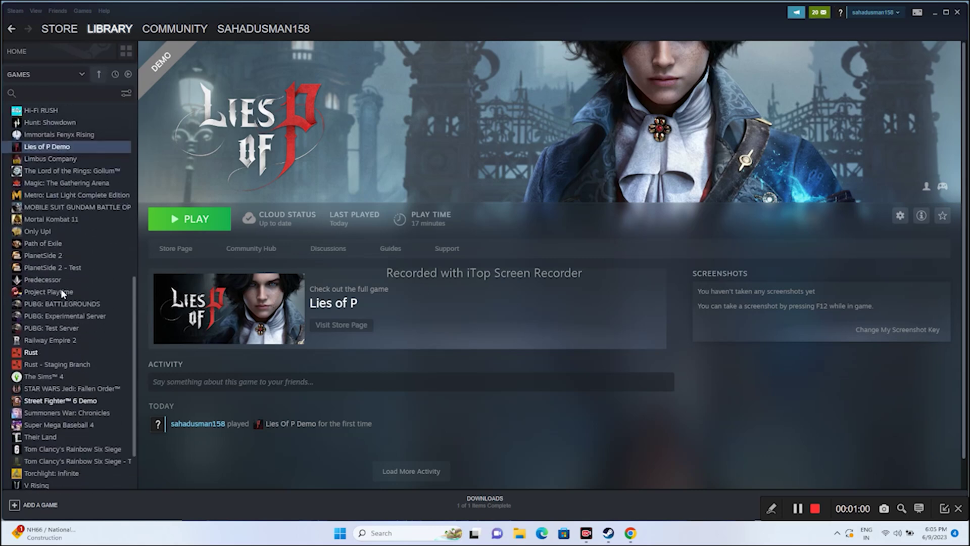
scroll(60, 289, "up", 2)
right_click(64, 250)
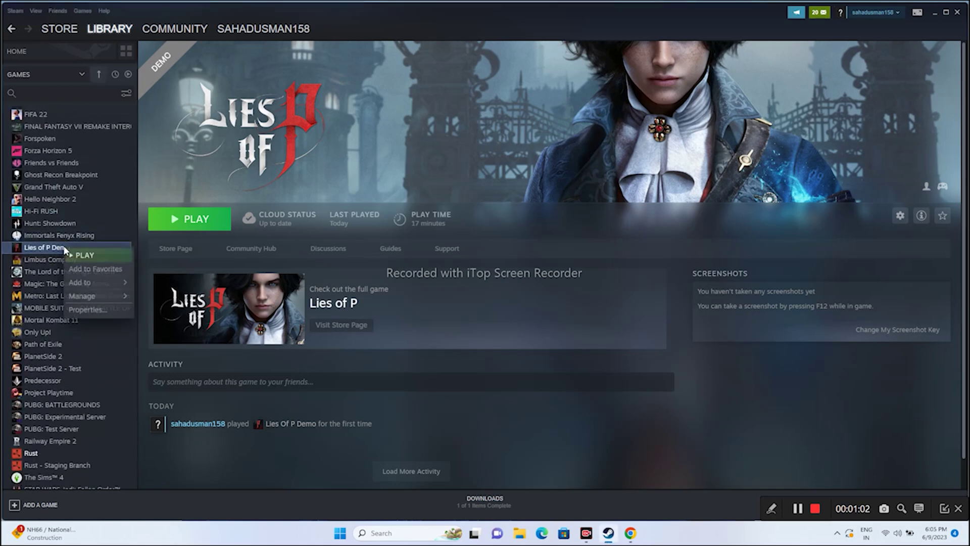
left_click(86, 305)
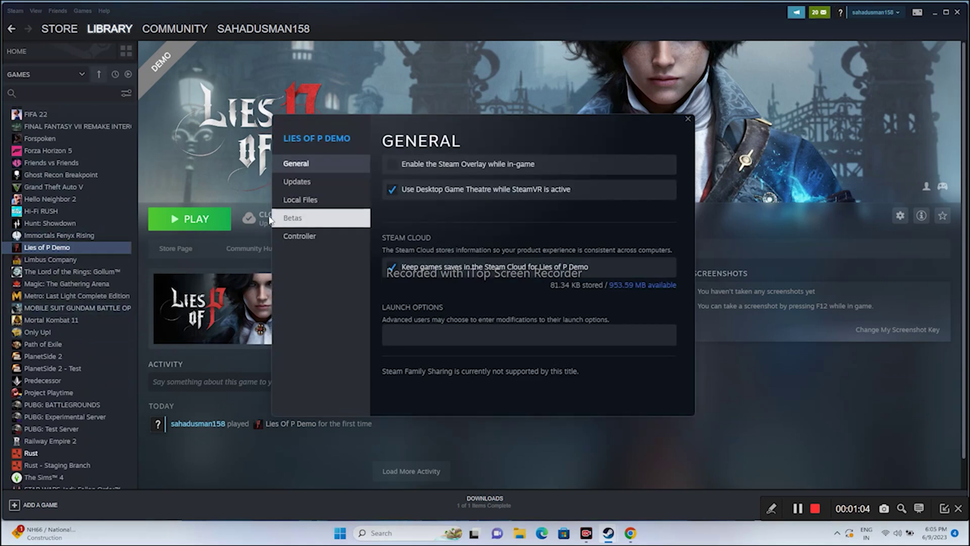
left_click(300, 200)
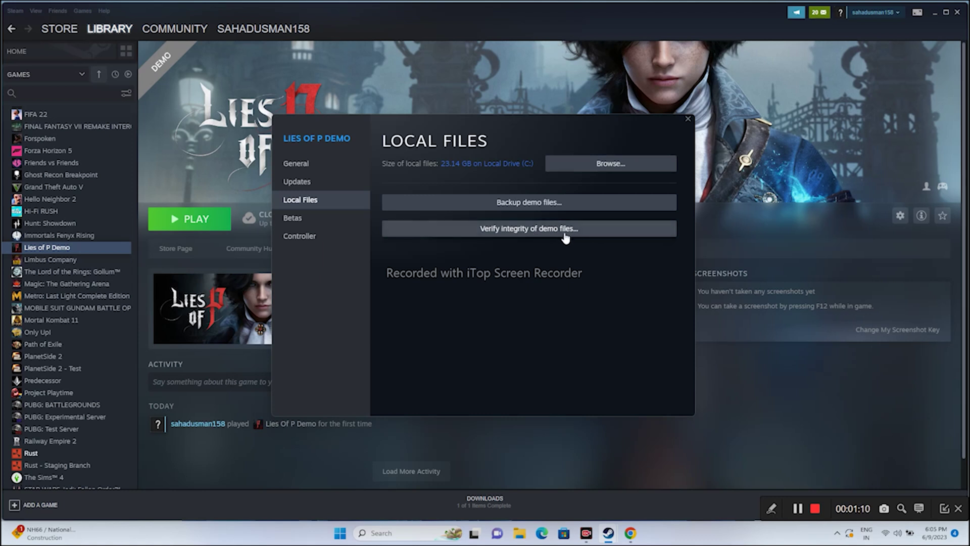
left_click(521, 231)
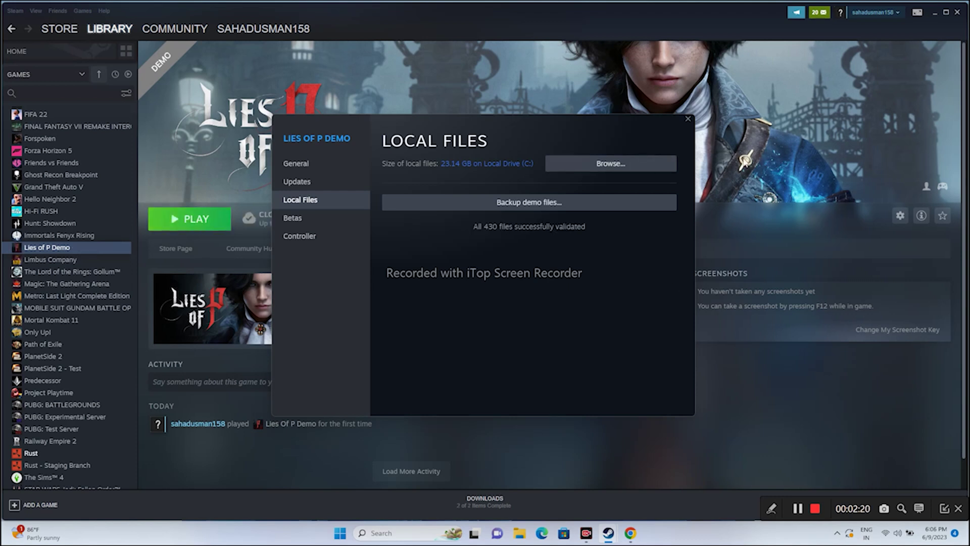
left_click(688, 119)
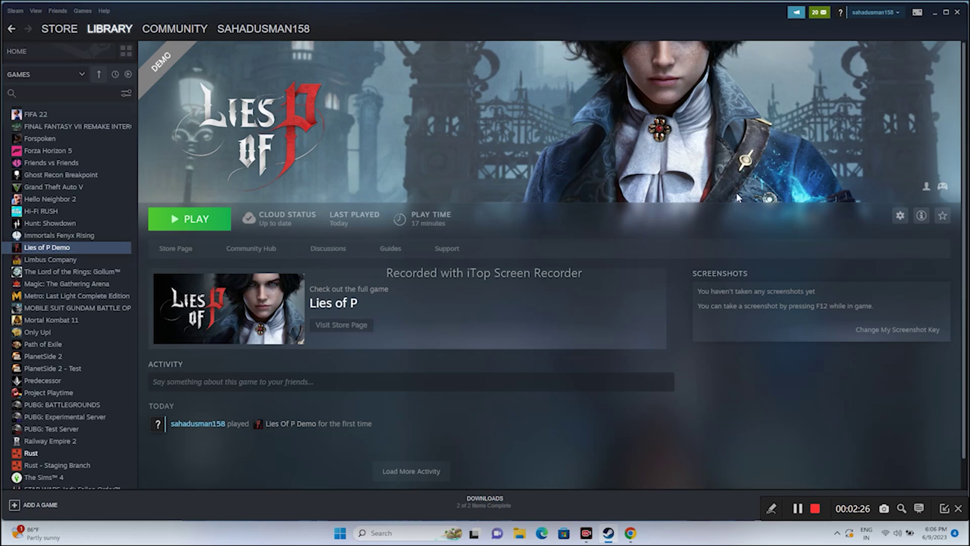
Step: Browse the Lies of P Demo's local files to locate the LOP application, and close the folder and properties windows
right_click(73, 251)
left_click(95, 312)
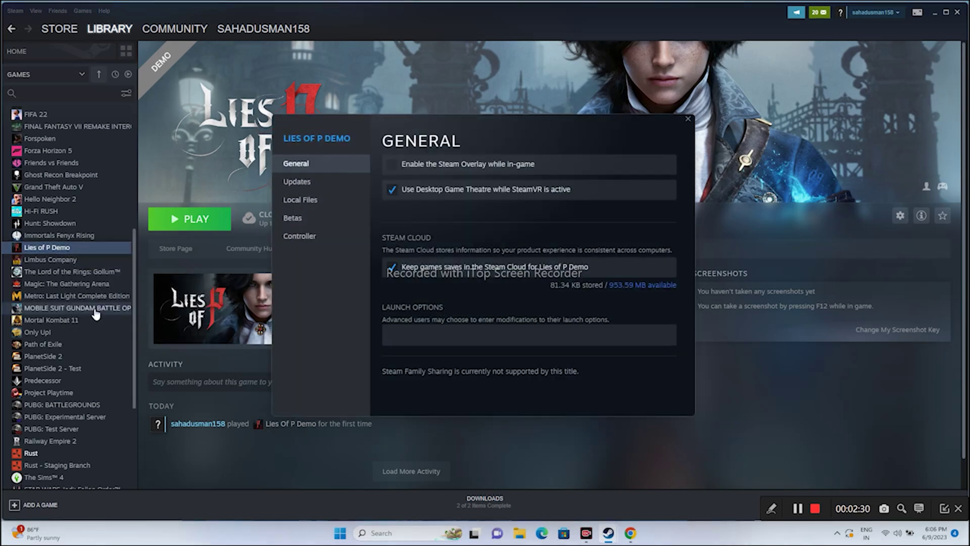
left_click(318, 200)
left_click(651, 169)
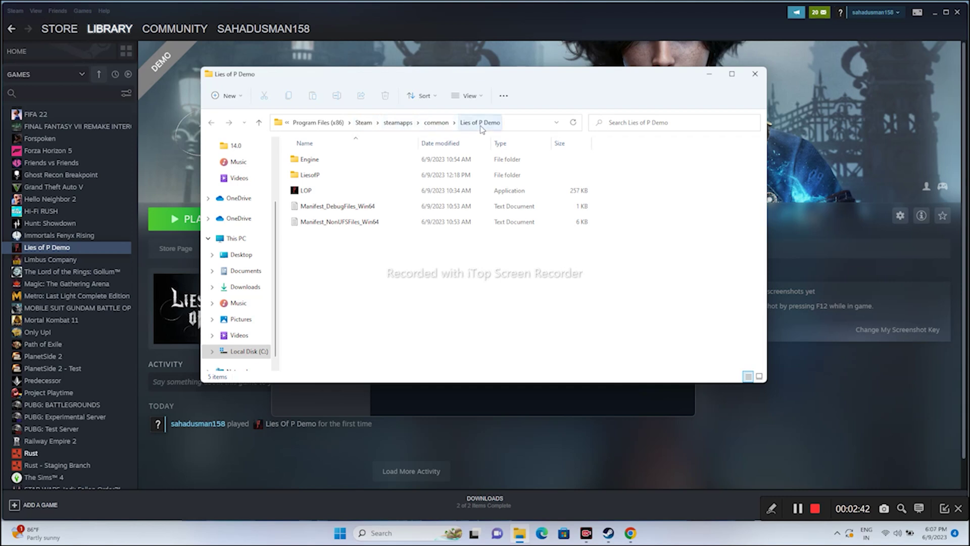
left_click(326, 196)
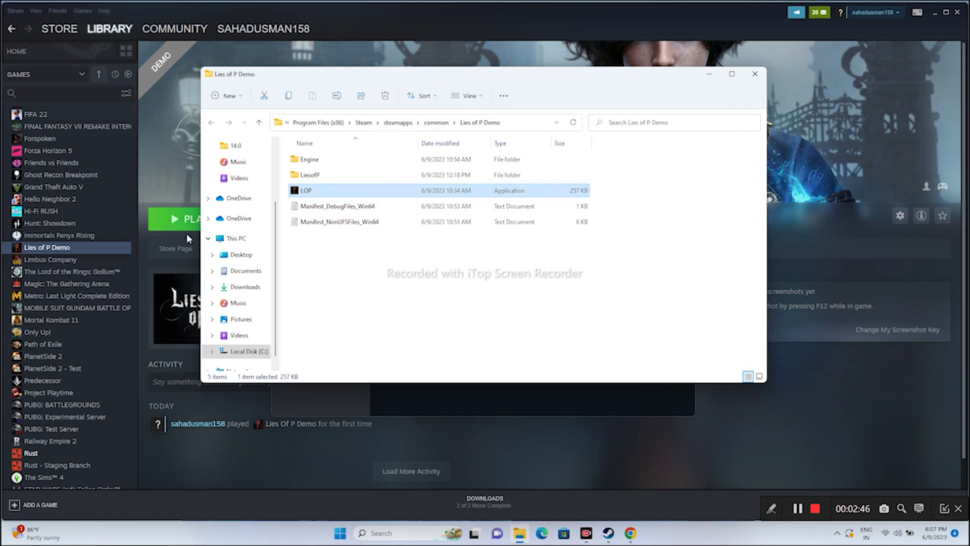
left_click_drag(572, 77, 644, 92)
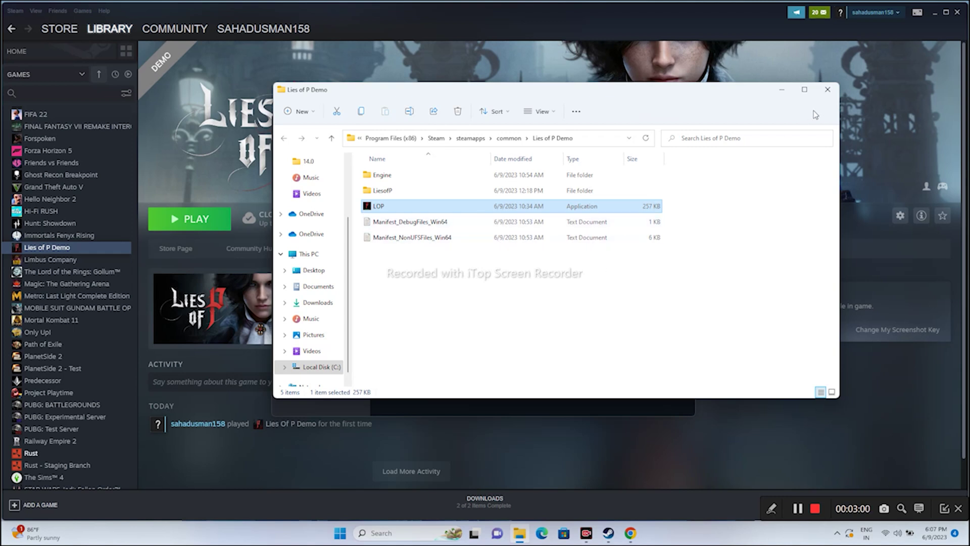
left_click(828, 90)
left_click(688, 119)
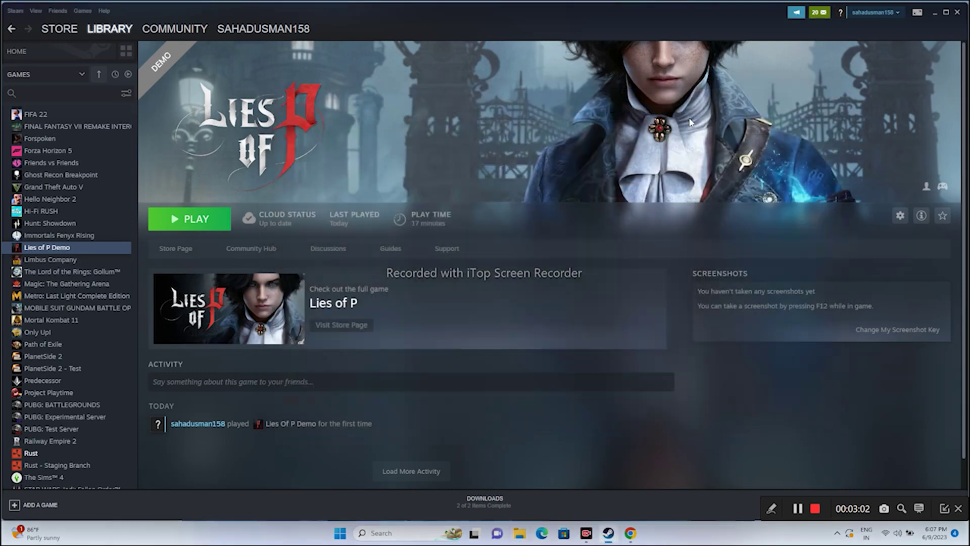
Step: Open the Lies of P Demo's installation folder from the local files section of its properties
right_click(77, 250)
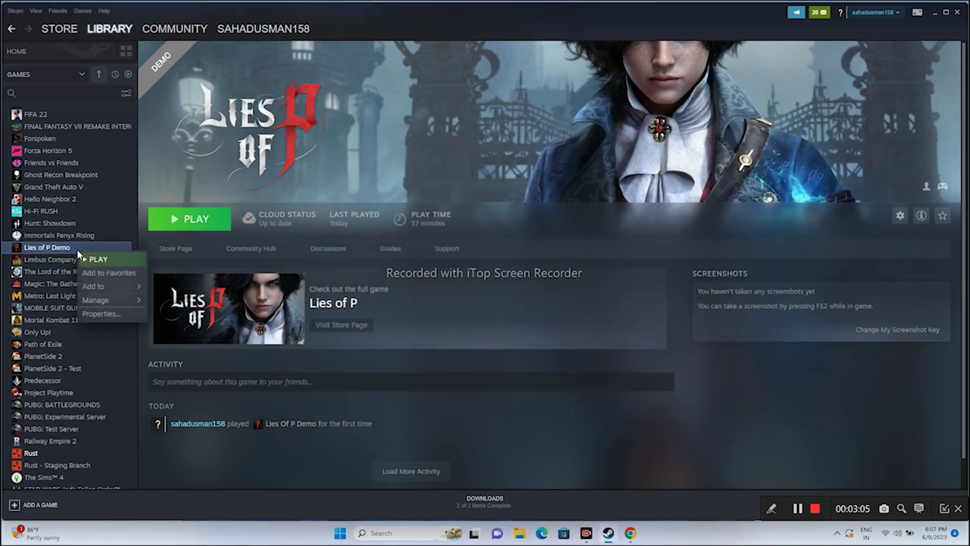
left_click(93, 322)
left_click(326, 205)
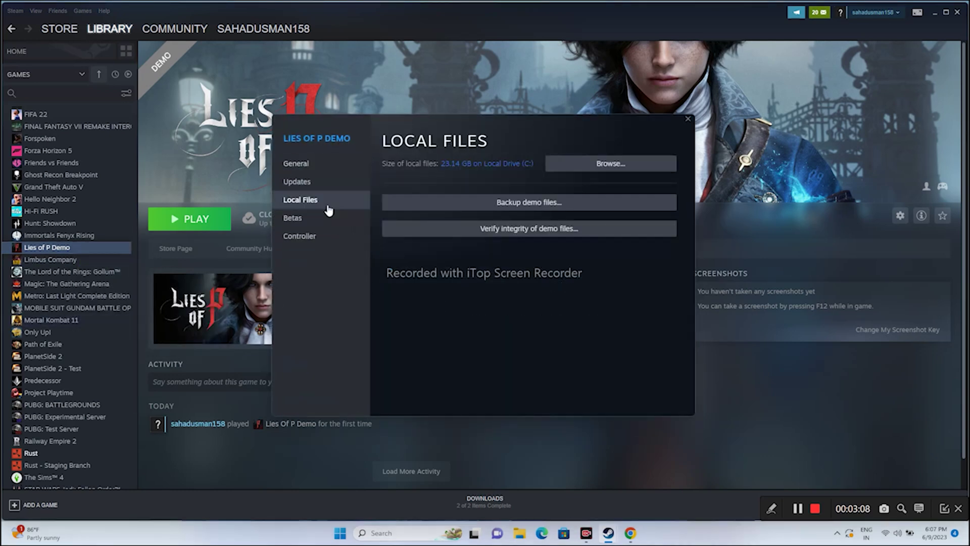
left_click(627, 164)
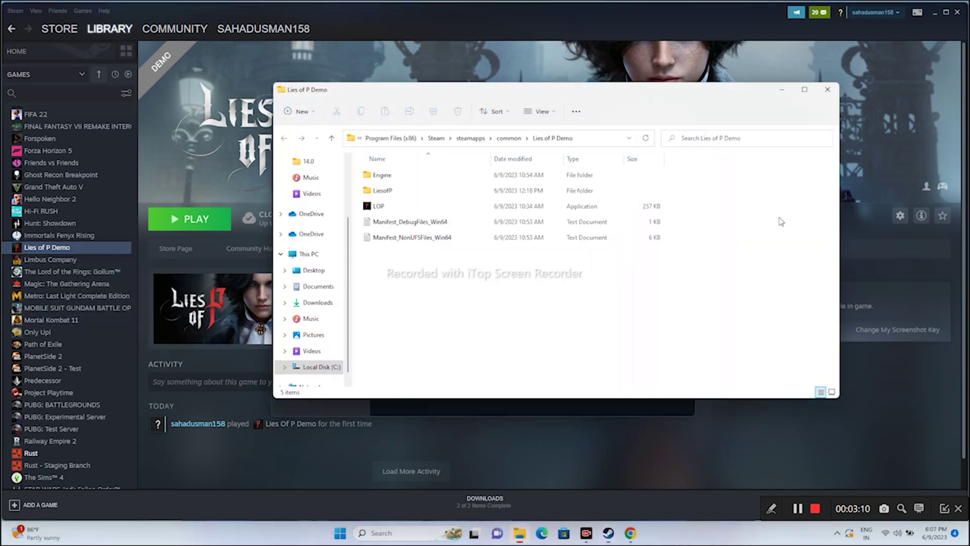
Step: Set the LOP application to run as an administrator in its compatibility properties and apply the change
left_click(380, 210)
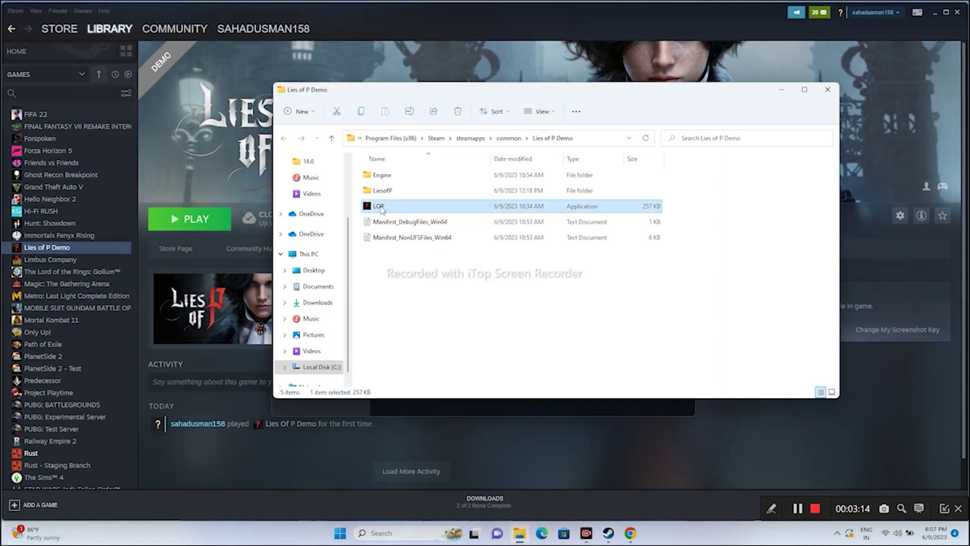
right_click(381, 207)
left_click(407, 340)
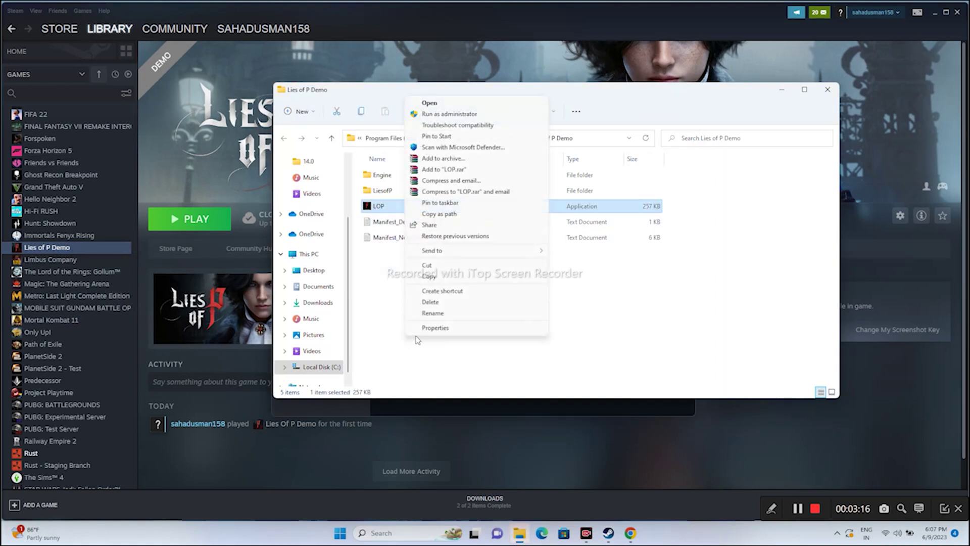
left_click(434, 327)
left_click(417, 221)
left_click_drag(454, 204, 440, 84)
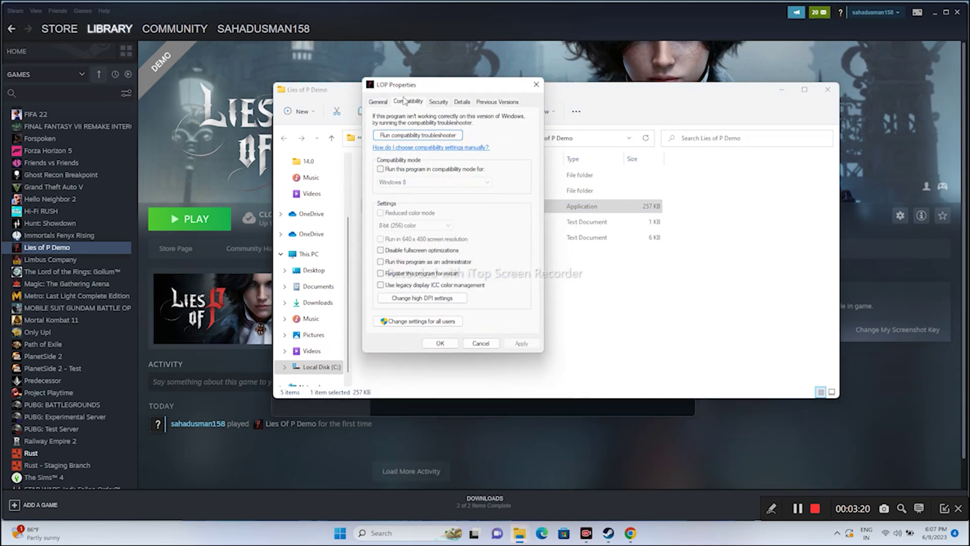
left_click(381, 262)
left_click(521, 343)
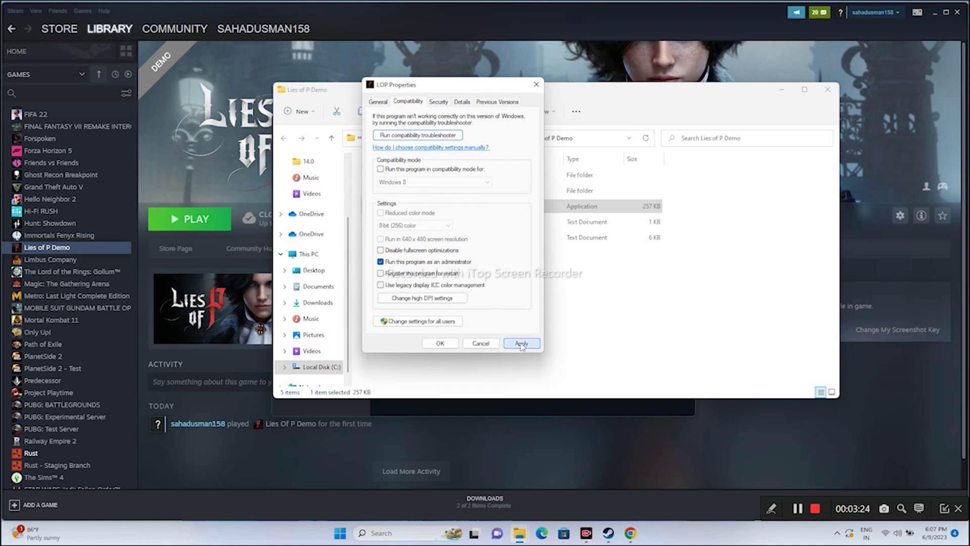
left_click(447, 345)
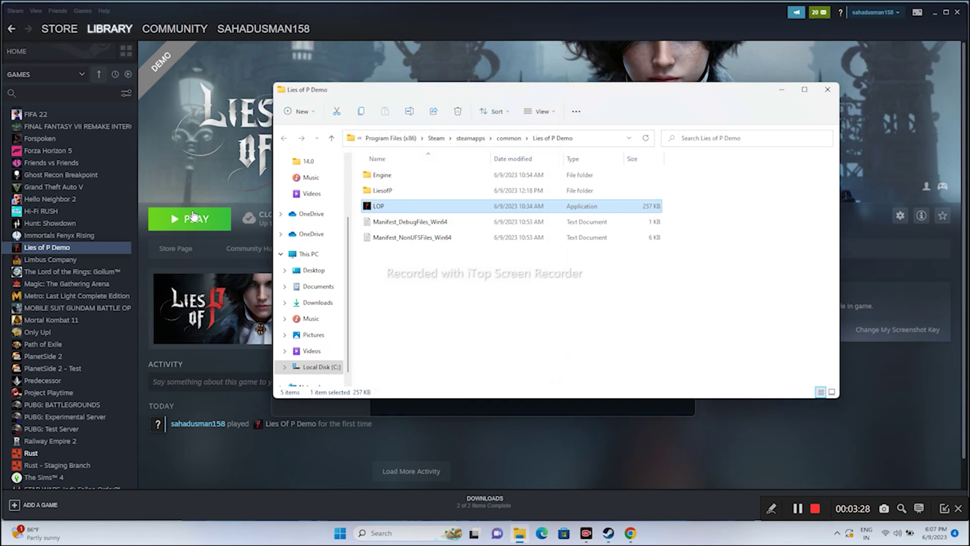
Step: Enable compatibility mode for the LOP application and set it to Windows 7
right_click(476, 212)
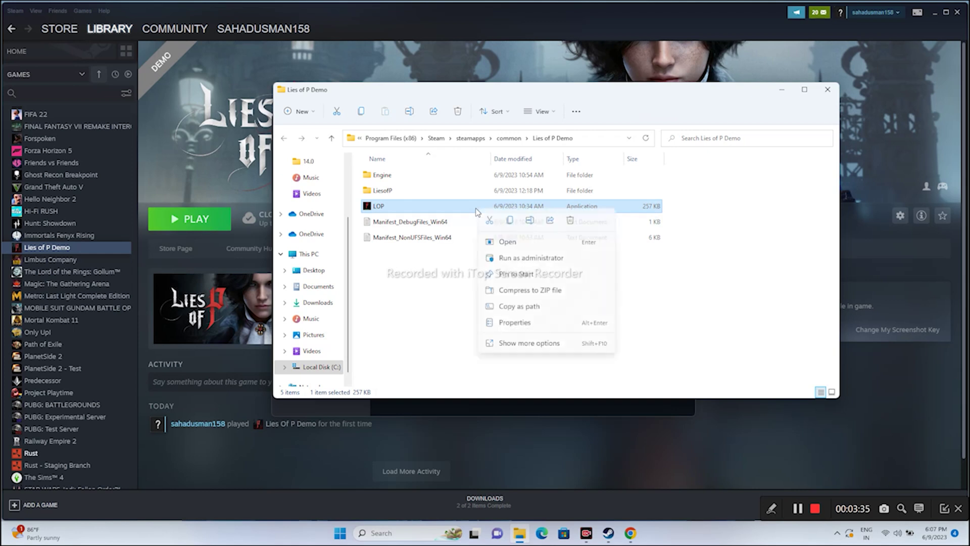
left_click(516, 341)
left_click(543, 328)
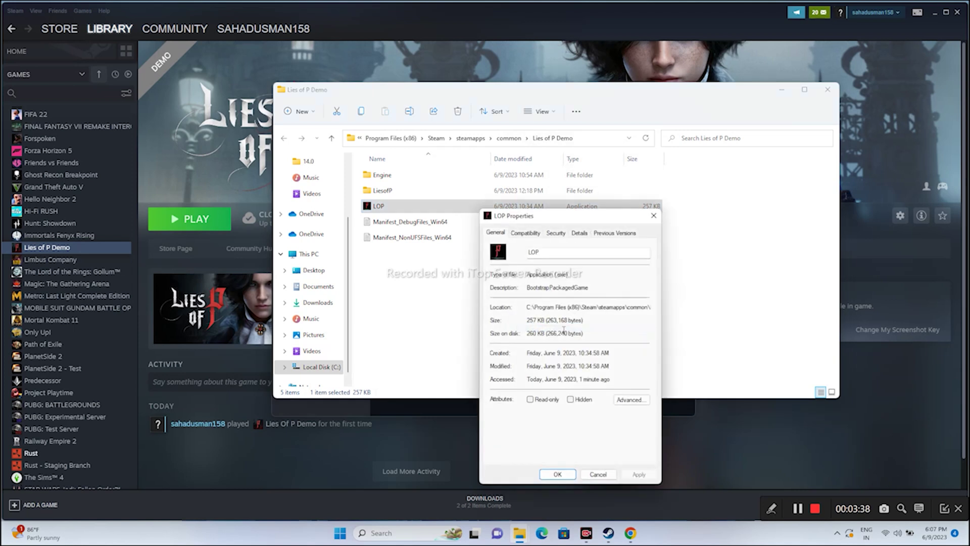
left_click(525, 234)
left_click_drag(566, 217, 533, 136)
left_click(480, 221)
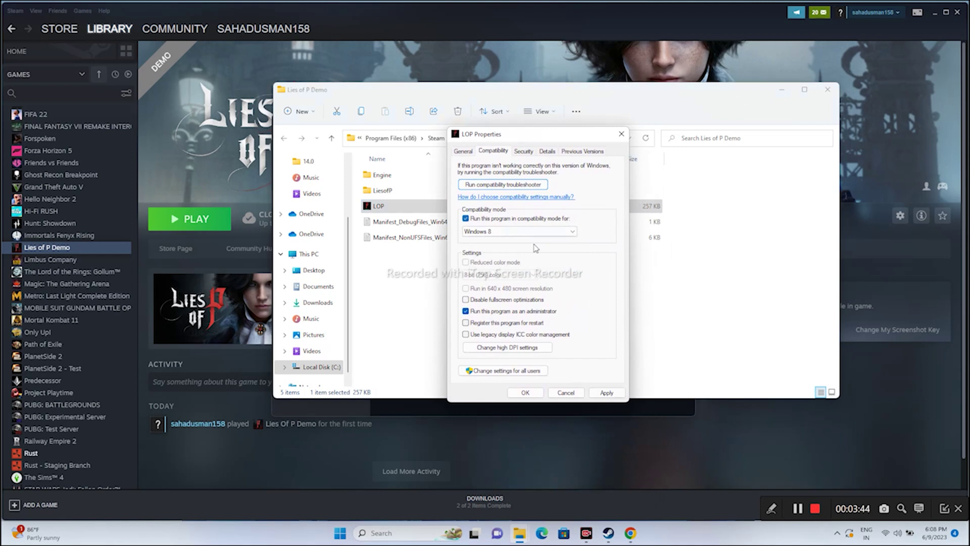
left_click(503, 234)
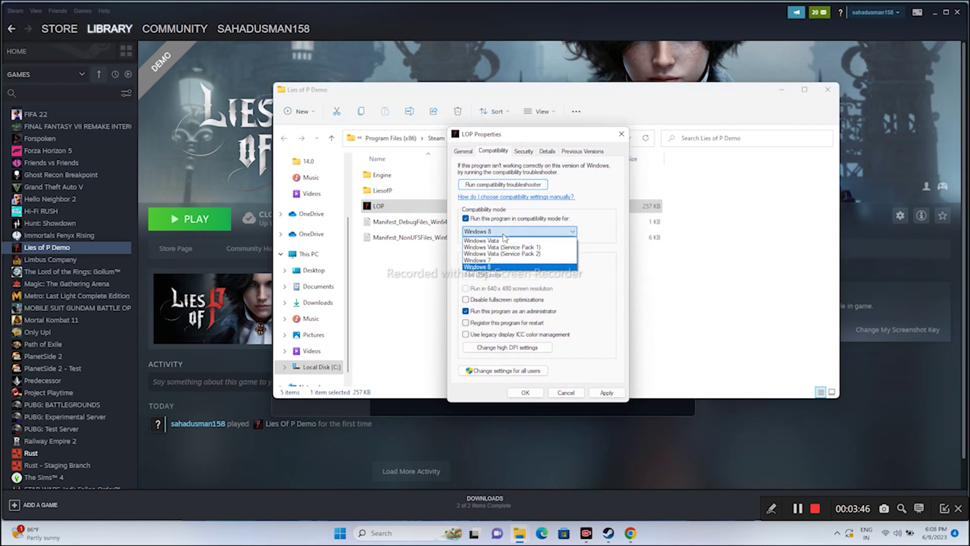
left_click(494, 260)
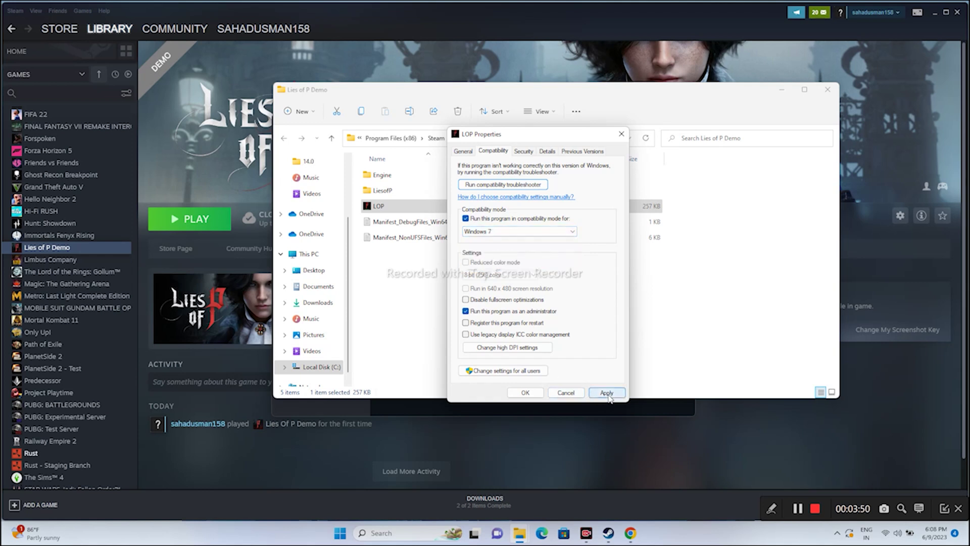
Step: Switch the LOP application's compatibility mode to Windows 8, apply it and close its properties
left_click(500, 233)
left_click(498, 266)
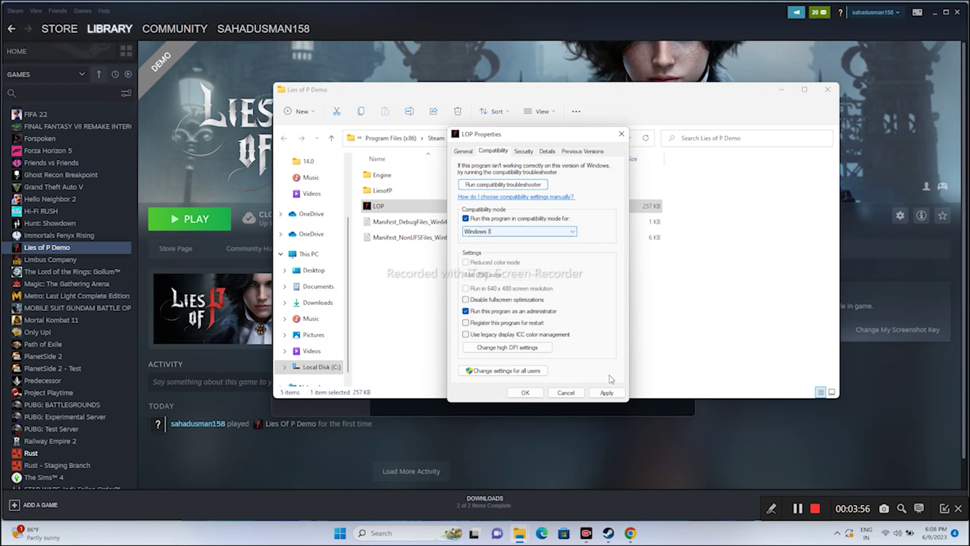
left_click(607, 391)
left_click(543, 393)
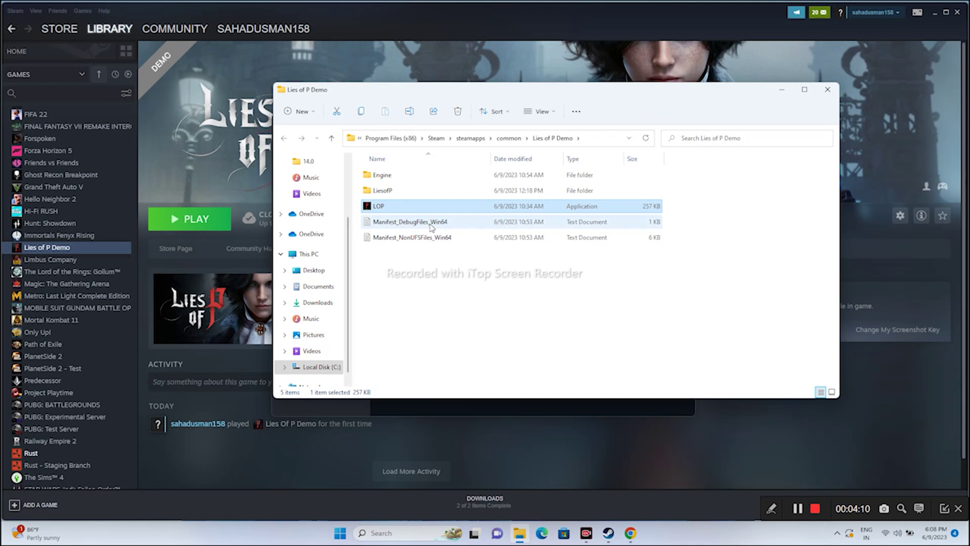
Step: Turn off compatibility mode for the LOP application in its properties and apply the change
right_click(414, 210)
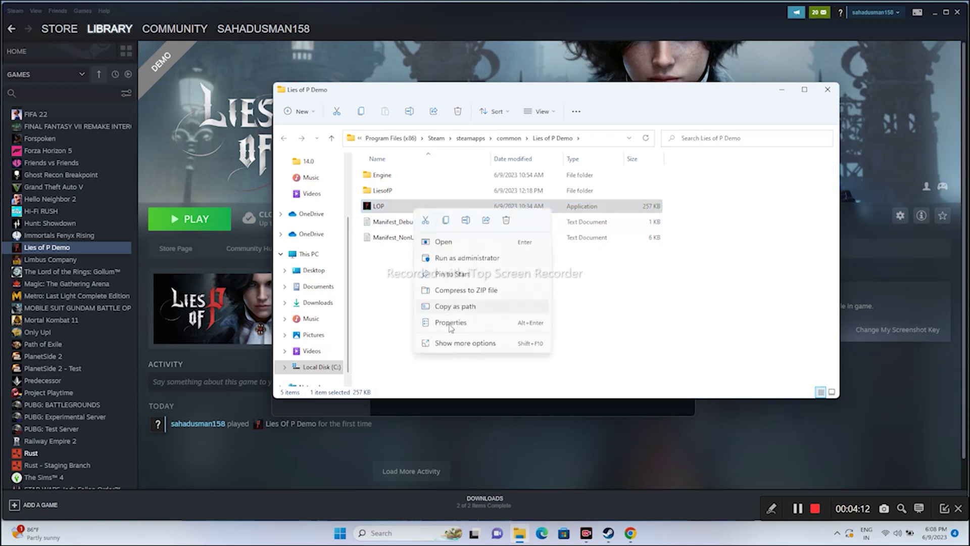
left_click(457, 343)
left_click(473, 339)
left_click(462, 233)
left_click_drag(495, 224, 512, 178)
left_click(450, 253)
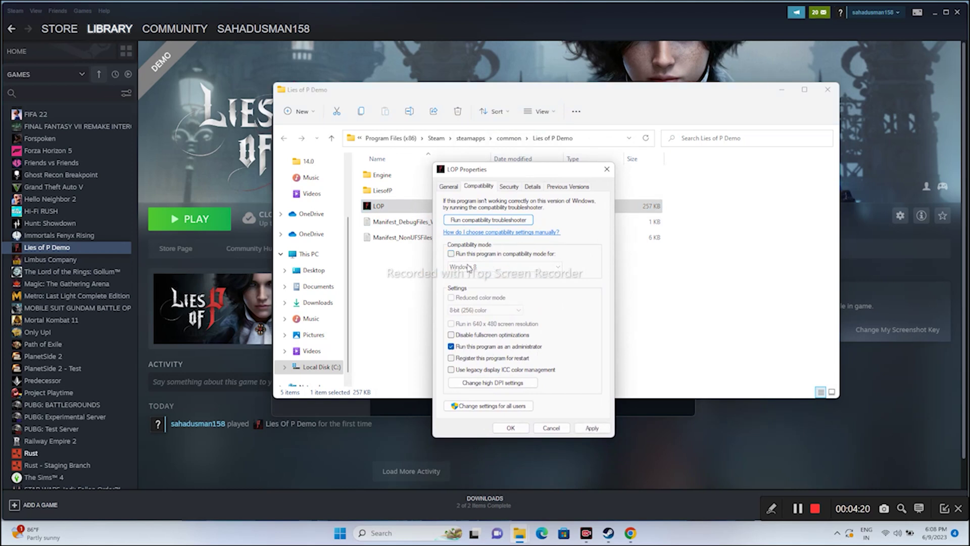
left_click(592, 428)
left_click(511, 428)
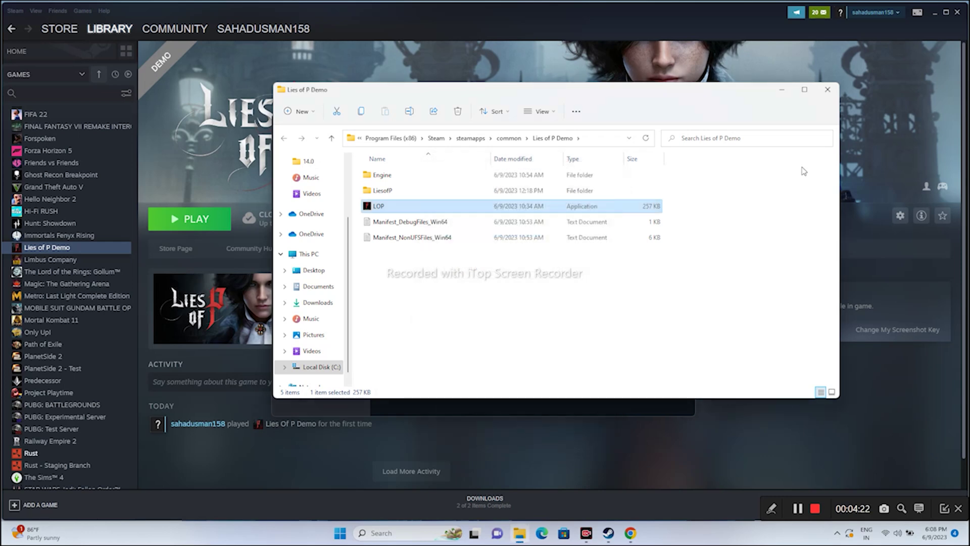
Step: Close the Lies of P Demo folder and its properties window, and minimize Steam to show the desktop
left_click(828, 90)
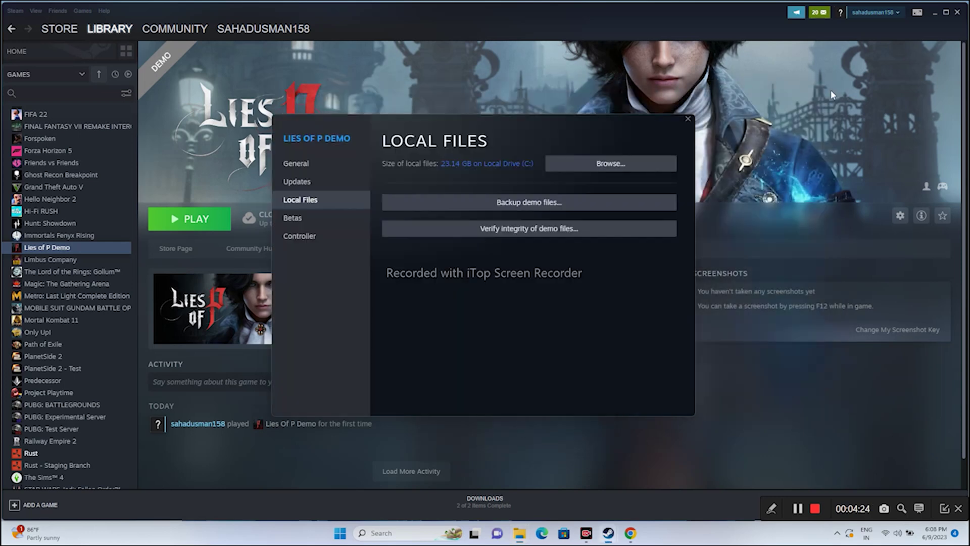
left_click(694, 120)
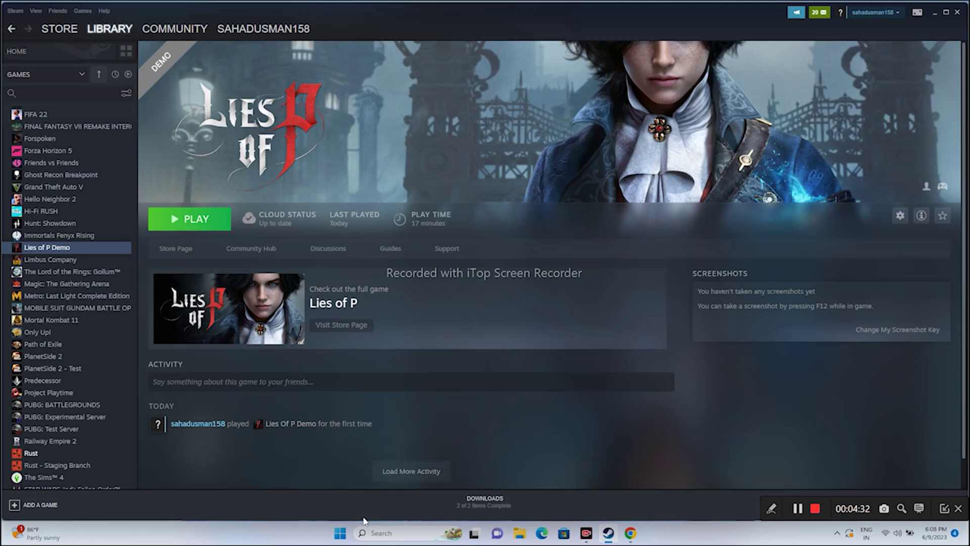
left_click(340, 533)
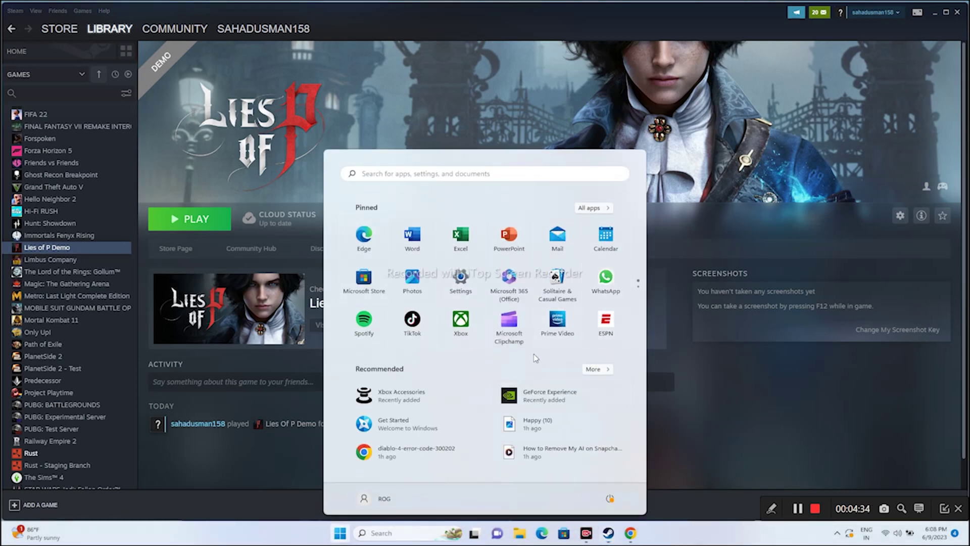
left_click(684, 377)
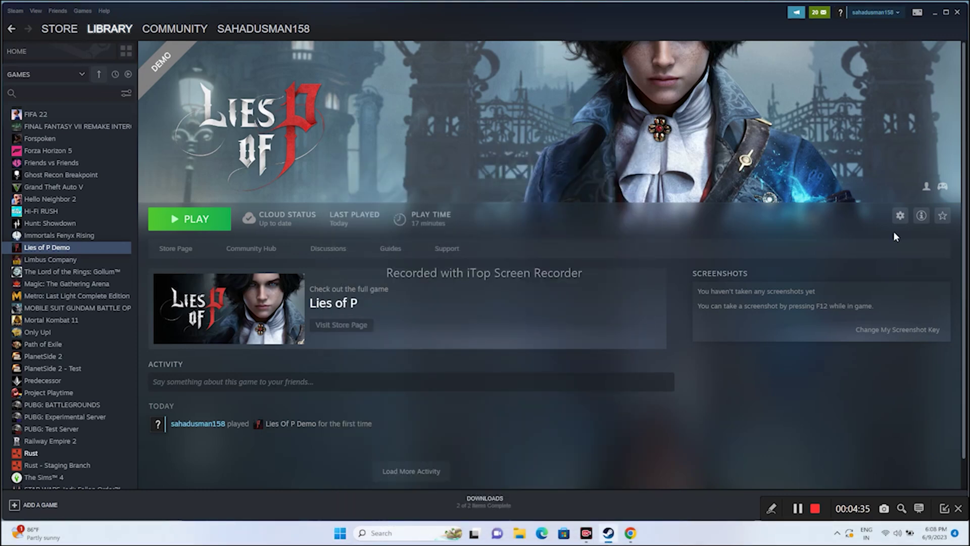
left_click(936, 12)
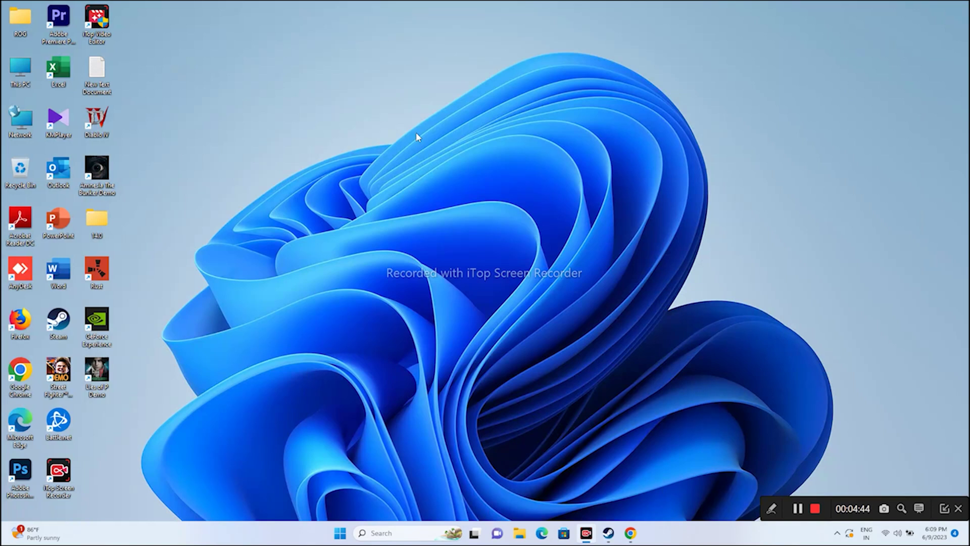
Step: Open the Language & region page in Windows Settings, view the languages available to install, and cancel without adding one
left_click(391, 533)
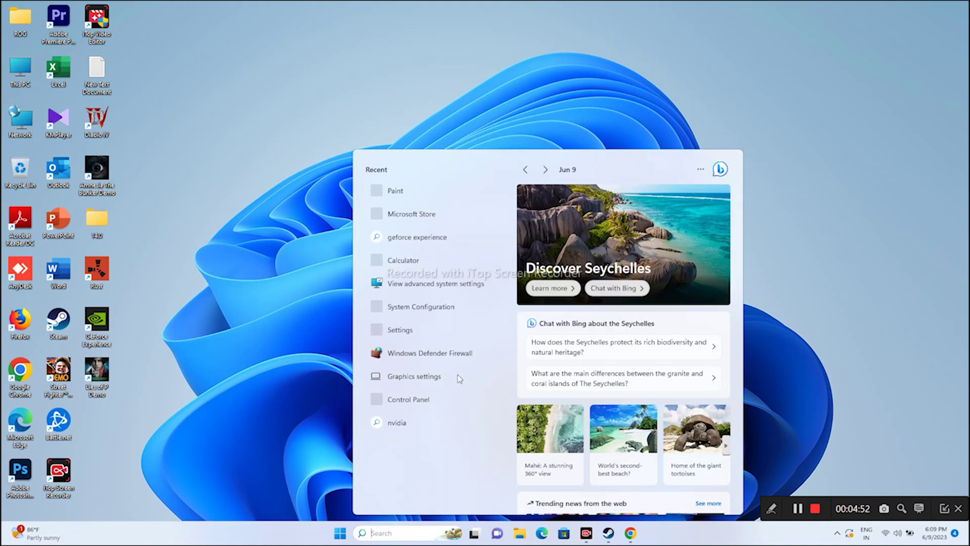
key("super+i")
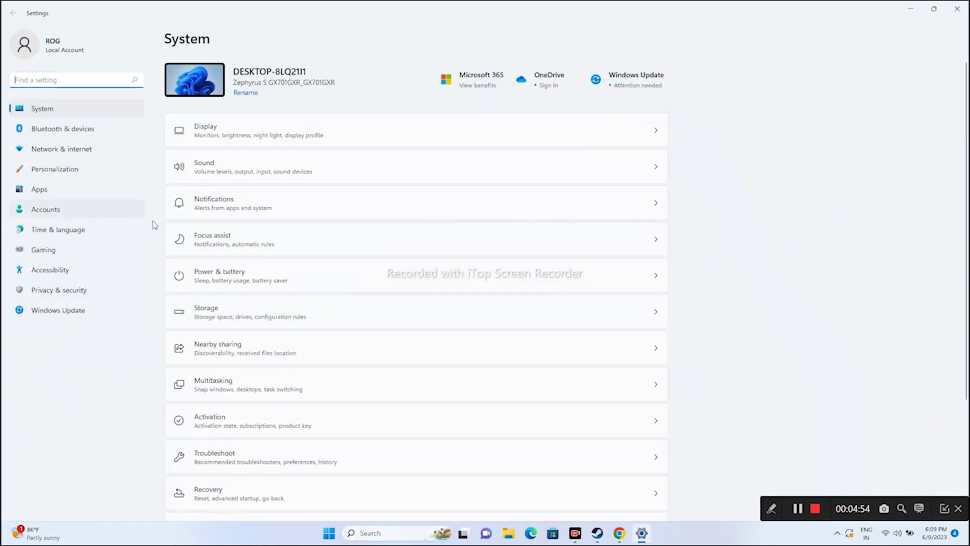
left_click(90, 231)
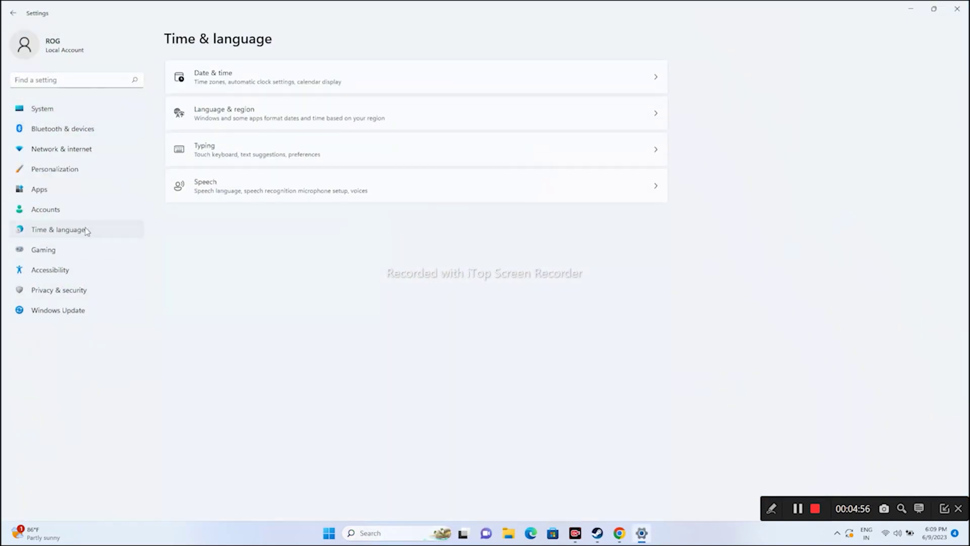
left_click(209, 112)
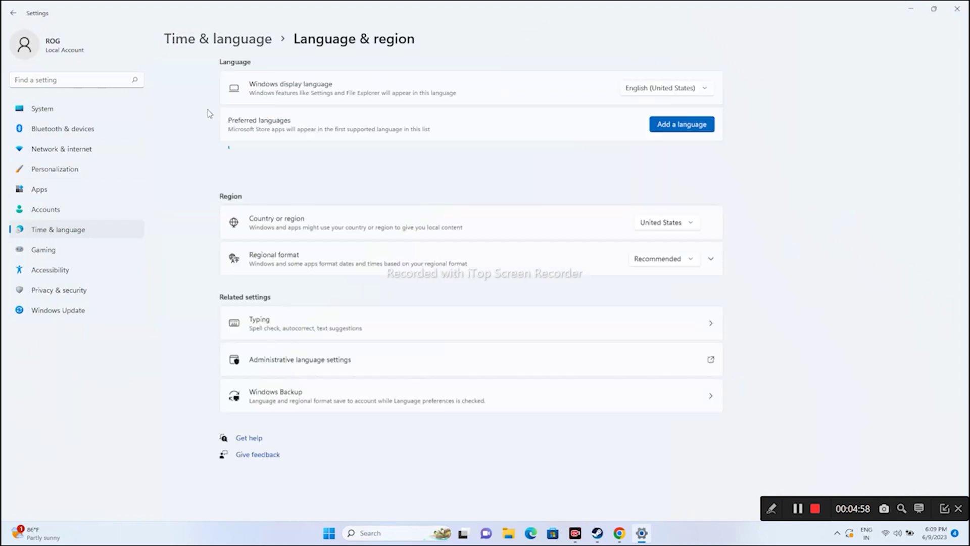
left_click(619, 126)
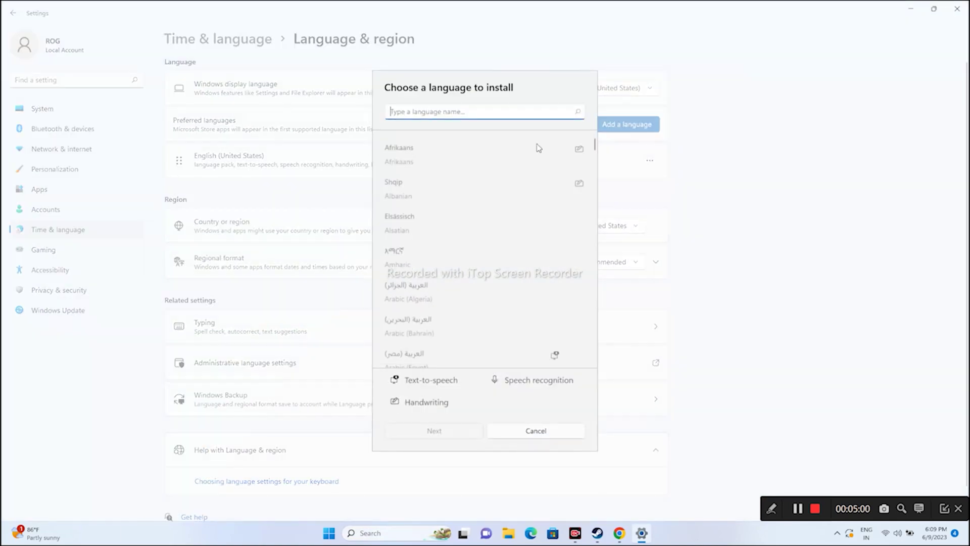
left_click(557, 429)
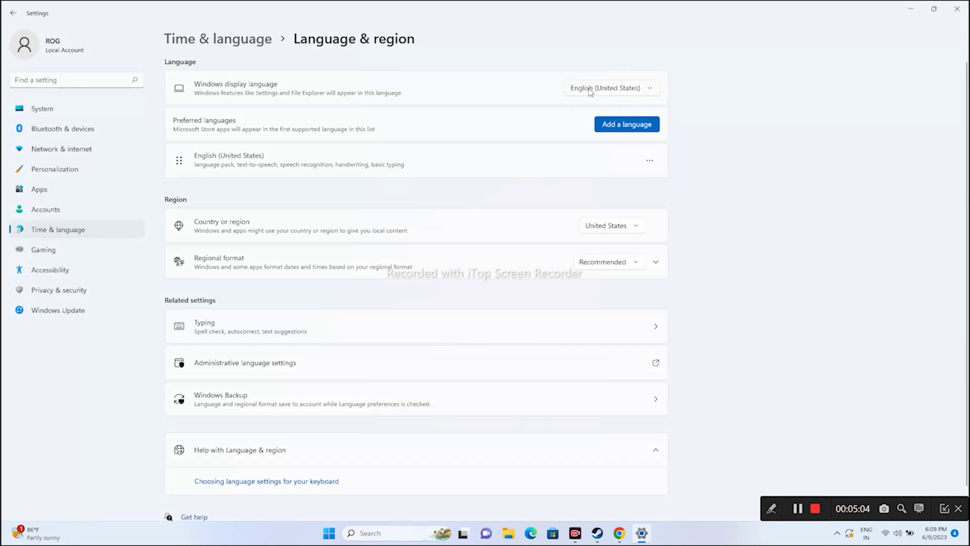
Step: Check the Date & time settings for automatic time and time zone, and close Settings
left_click(14, 17)
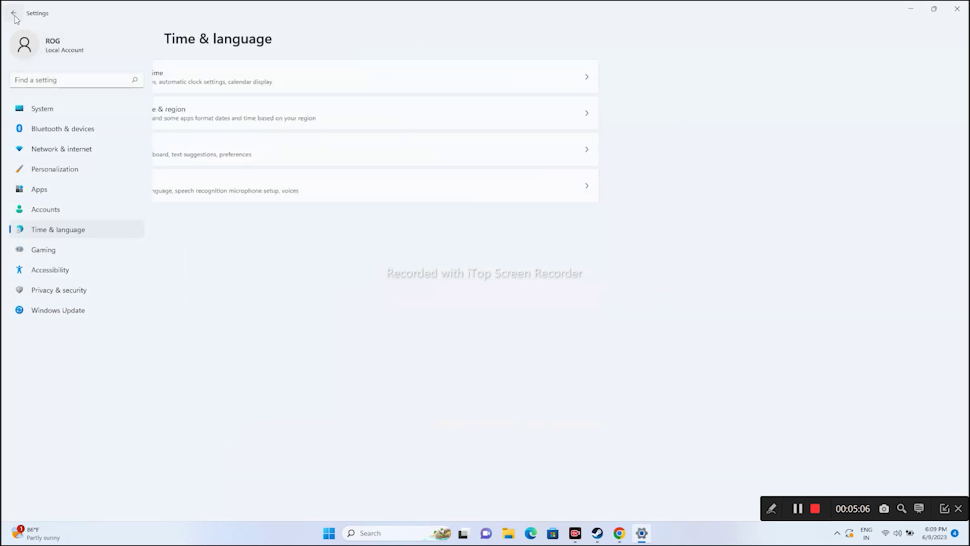
left_click(230, 74)
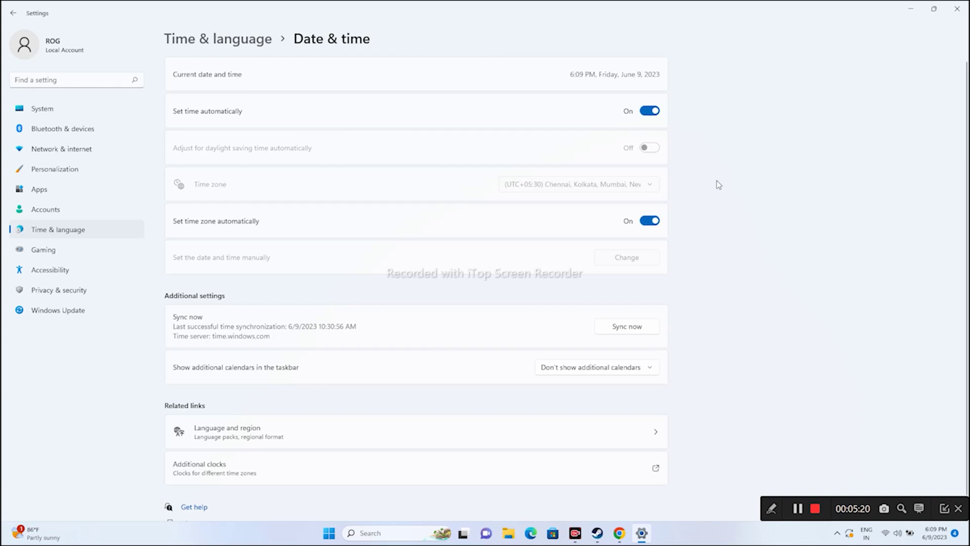
left_click(957, 9)
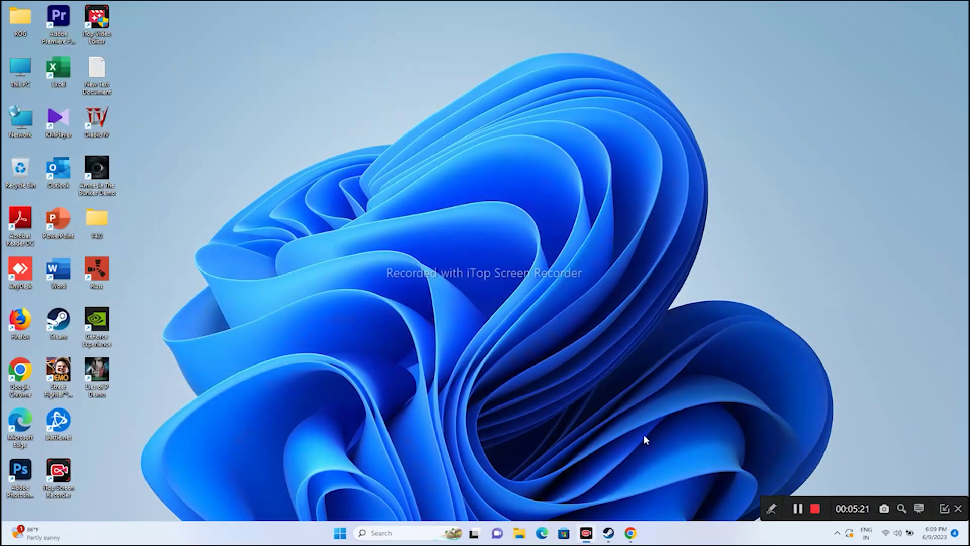
Step: View the contents of the Documents folder through This PC, close the folder window and return to the desktop
left_click(608, 533)
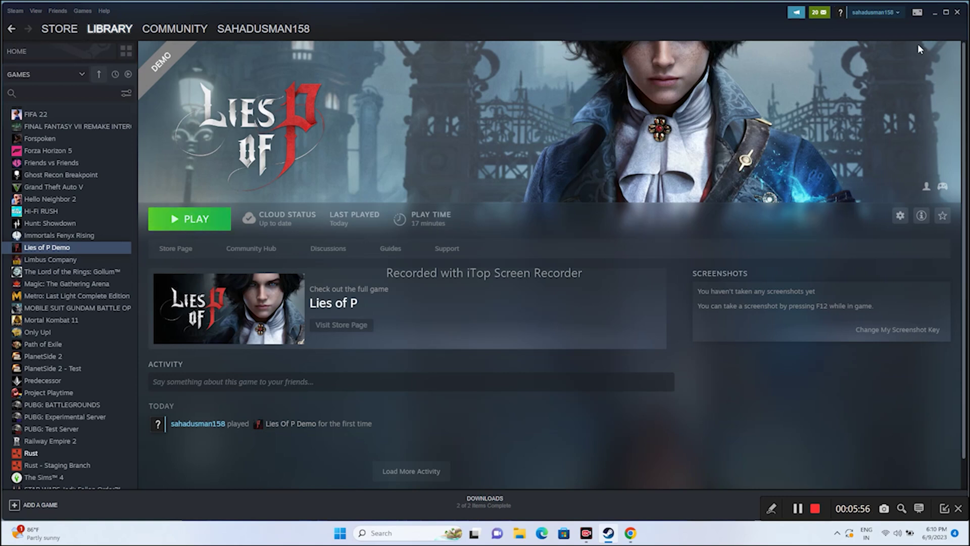
left_click(935, 12)
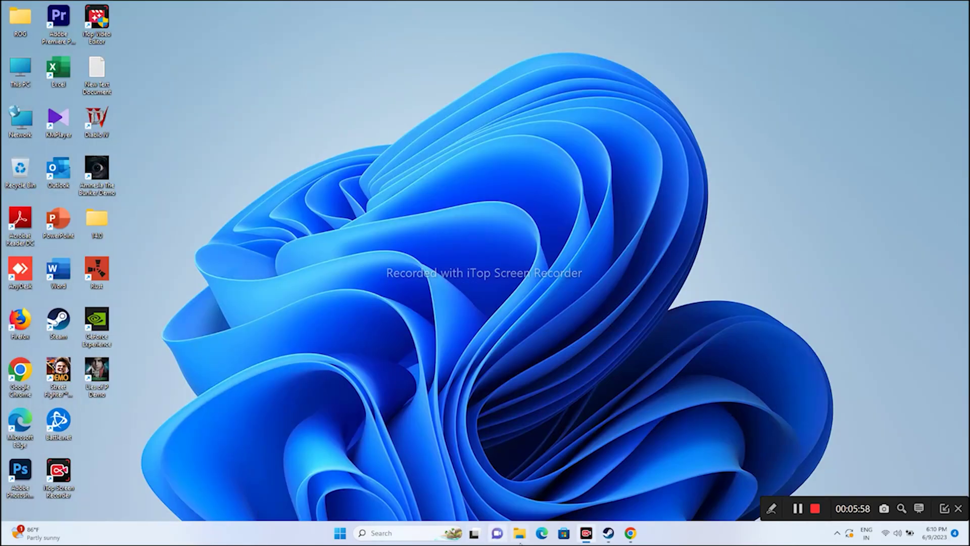
double_click(20, 70)
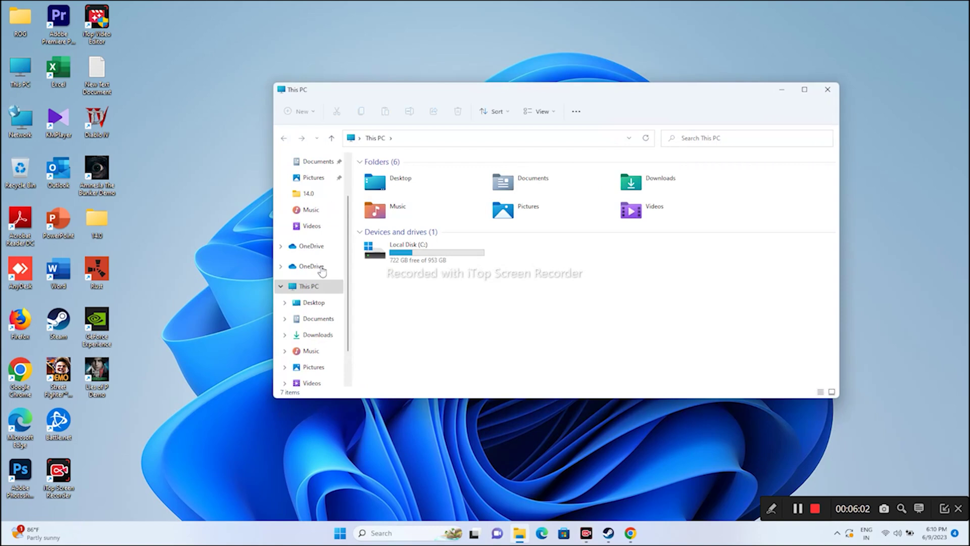
left_click(321, 318)
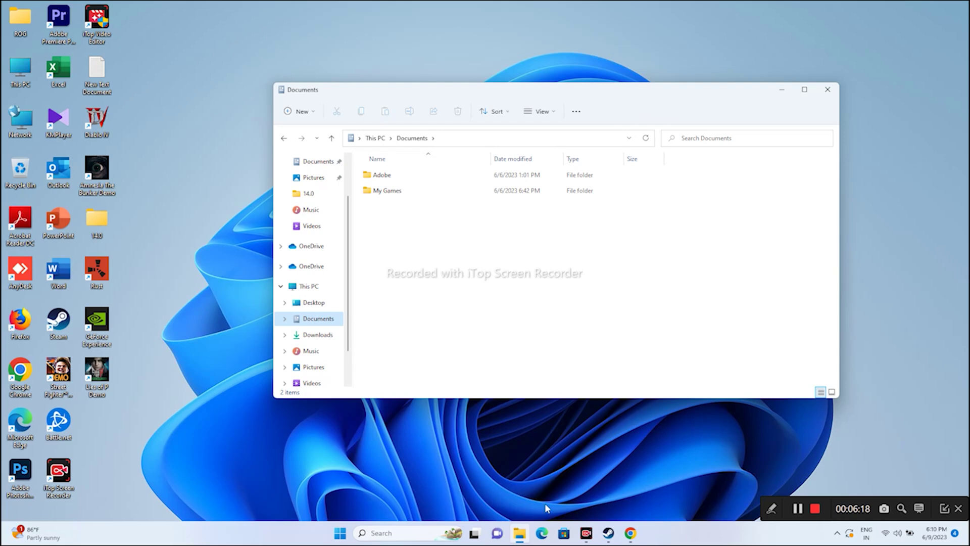
left_click(608, 533)
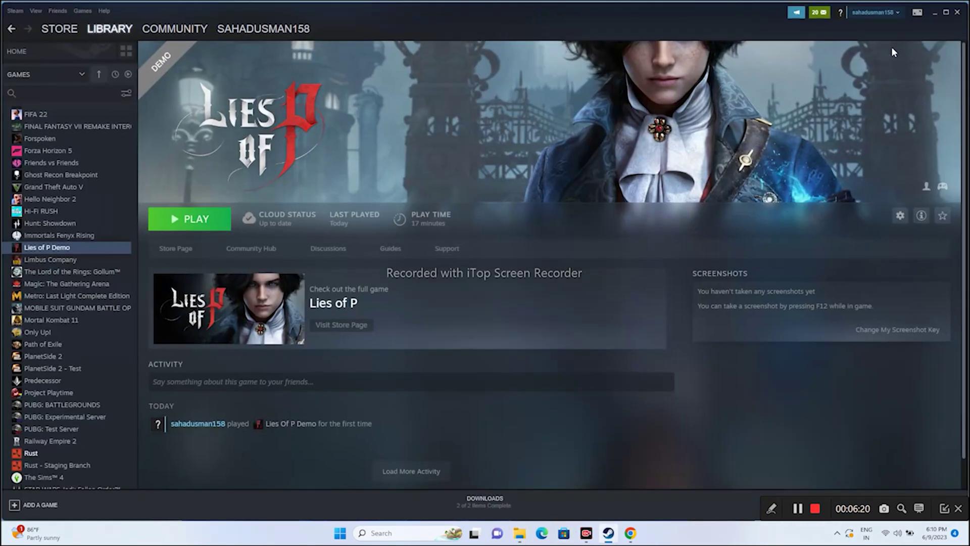
left_click(934, 13)
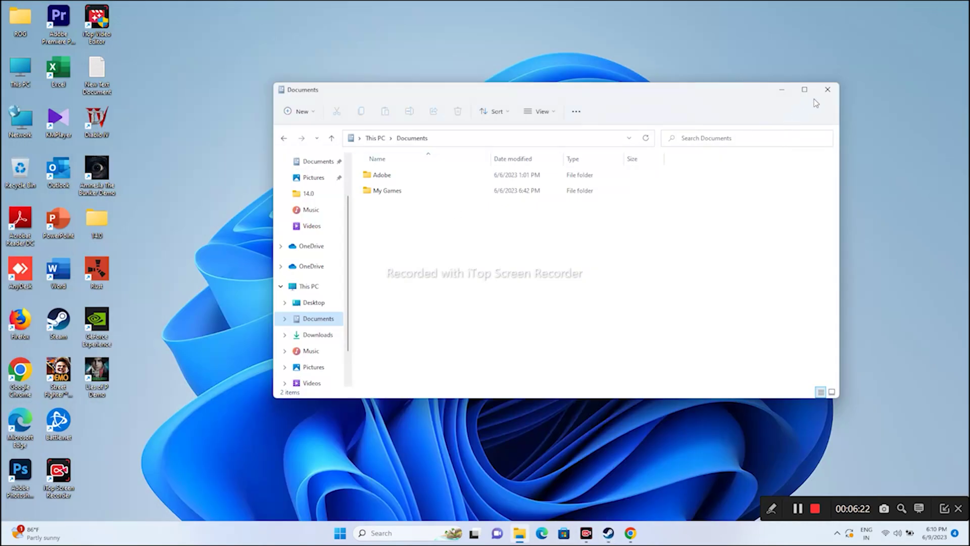
left_click(828, 90)
left_click(609, 533)
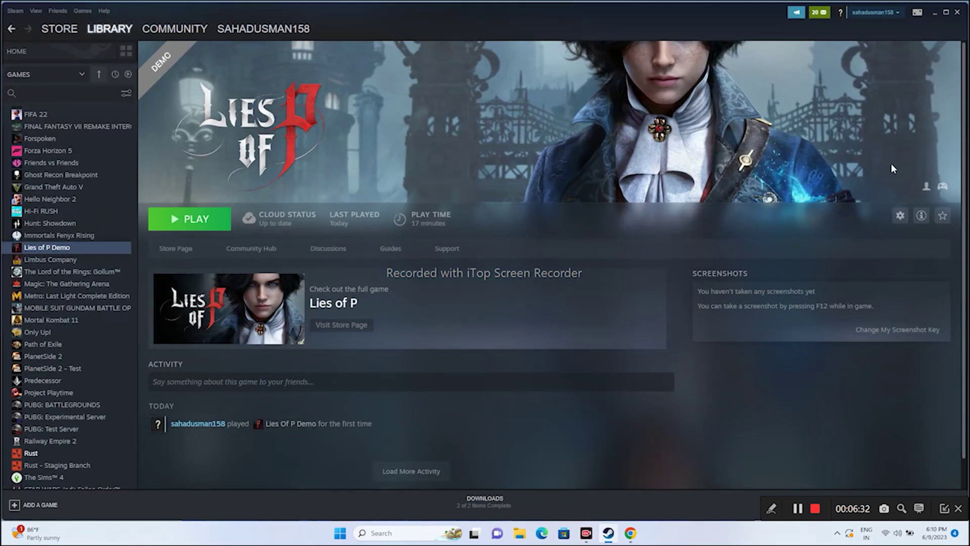
left_click(934, 13)
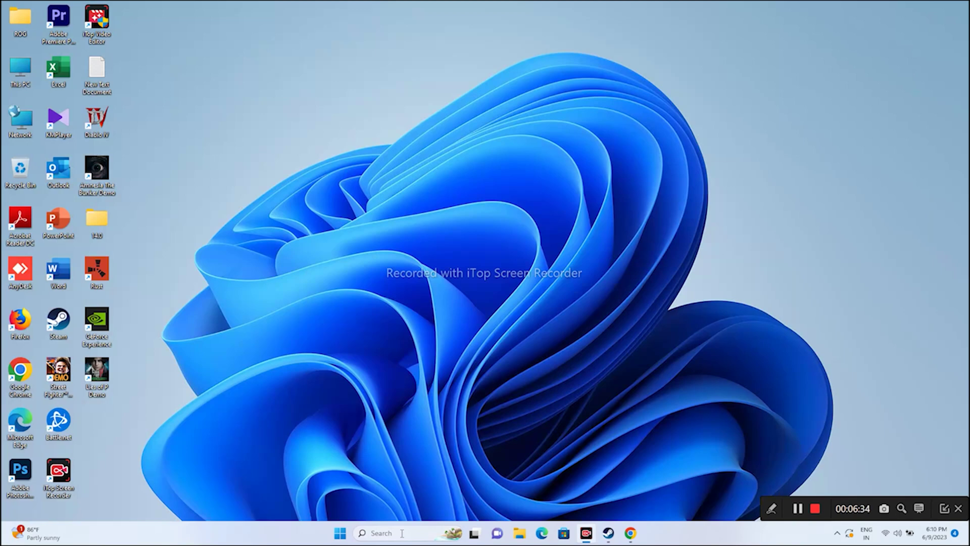
Step: Open Control Panel, view the active network in the Network and Sharing Center, and return to the Control Panel home page
left_click(427, 533)
left_click(704, 320)
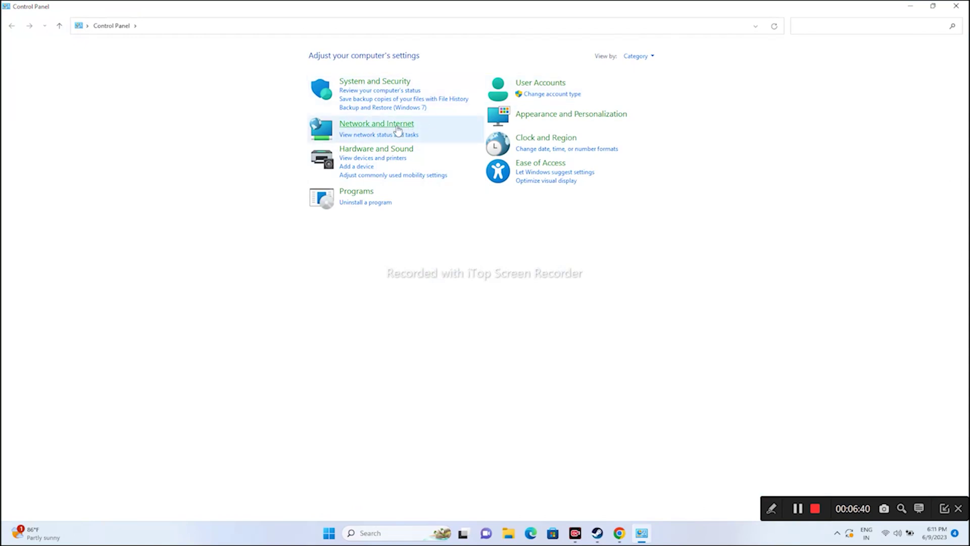
left_click(390, 129)
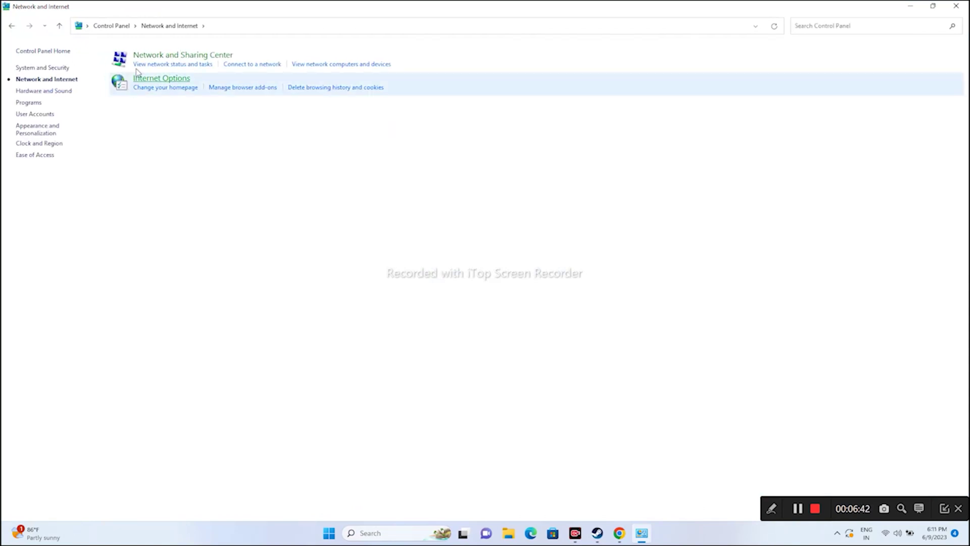
left_click(165, 59)
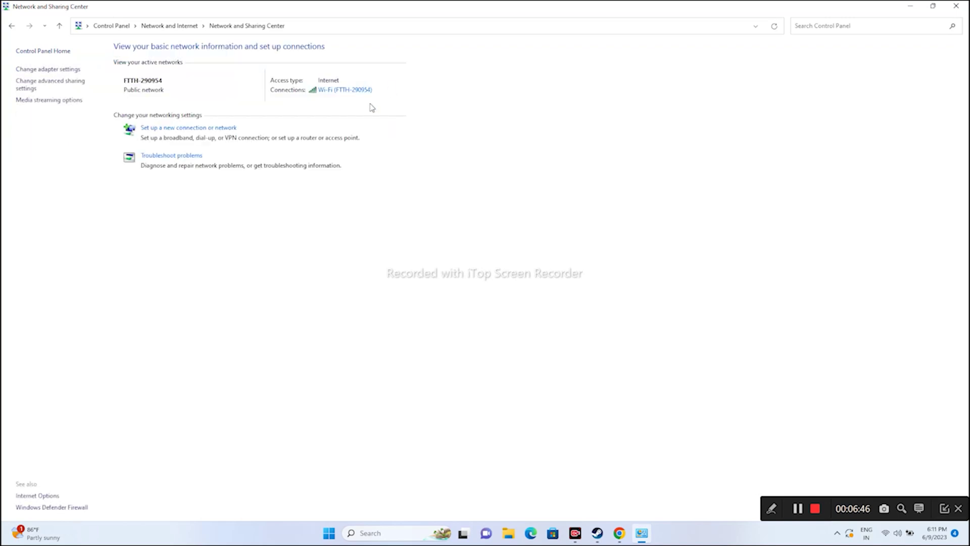
left_click(12, 26)
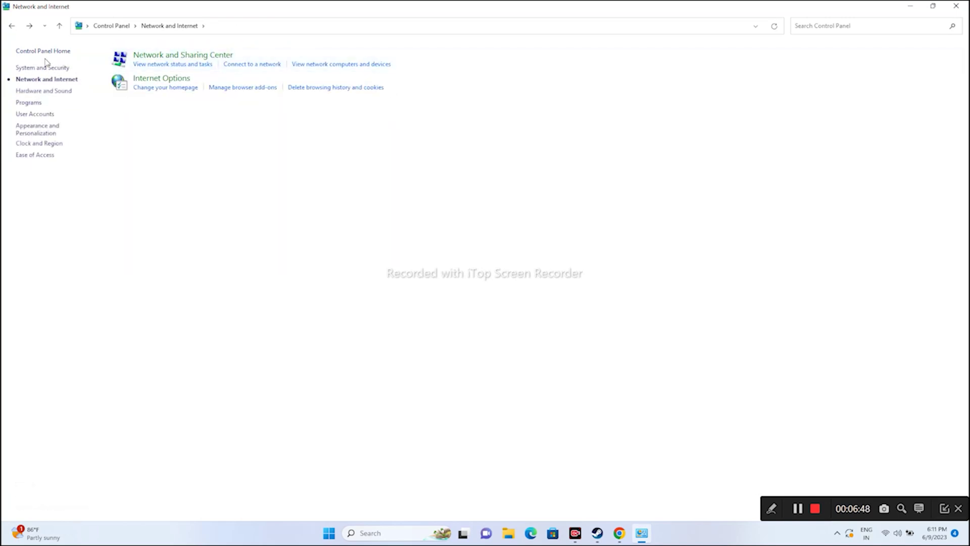
left_click(11, 26)
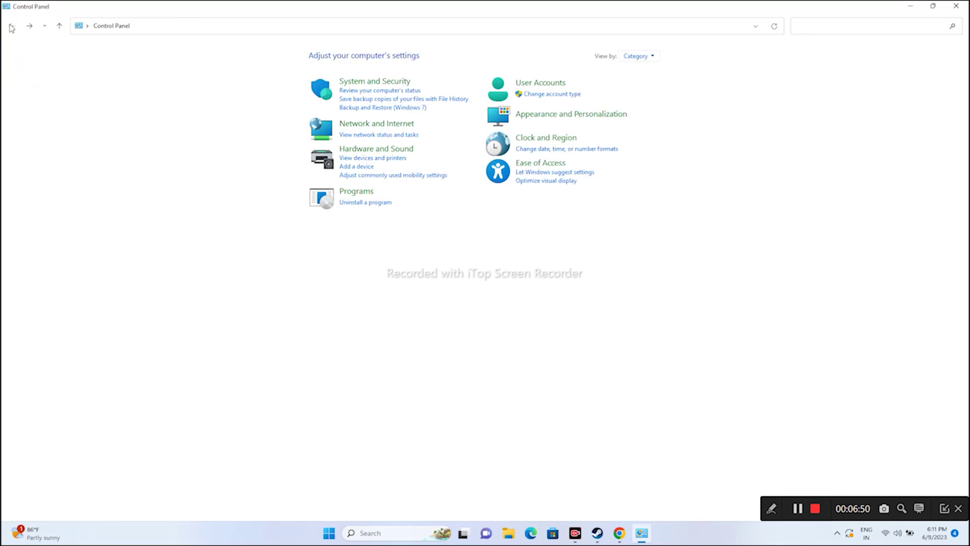
Step: Open the list of apps allowed through Windows Defender Firewall from the System and Security category
left_click(366, 81)
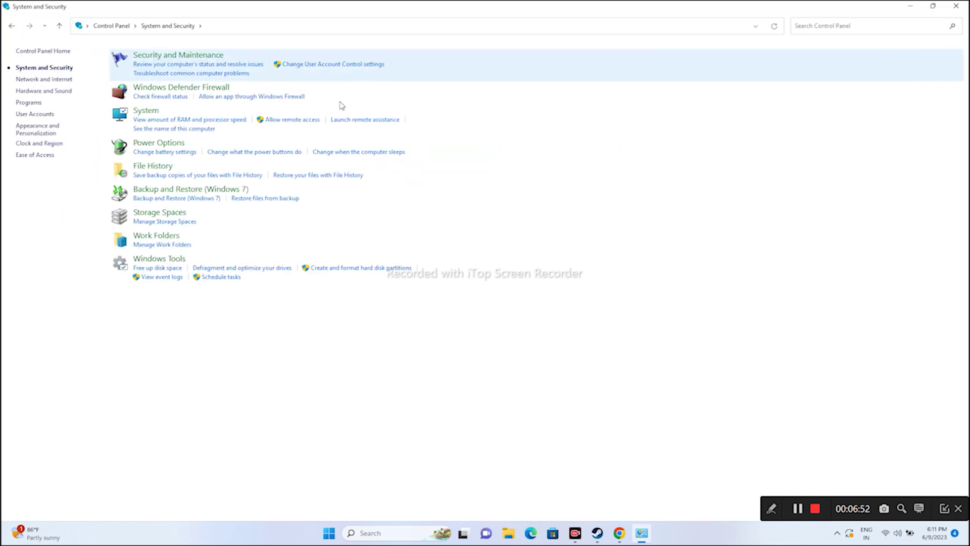
left_click(180, 88)
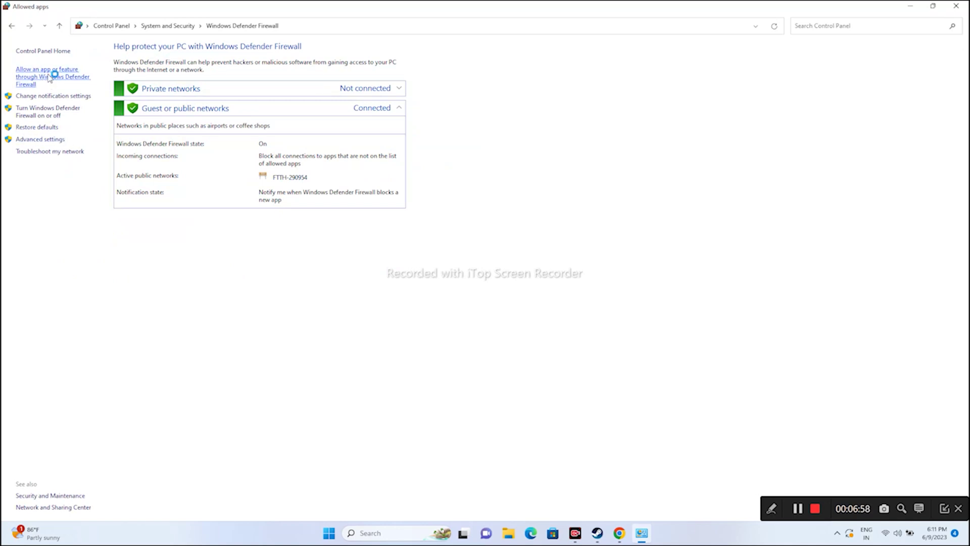
left_click(49, 80)
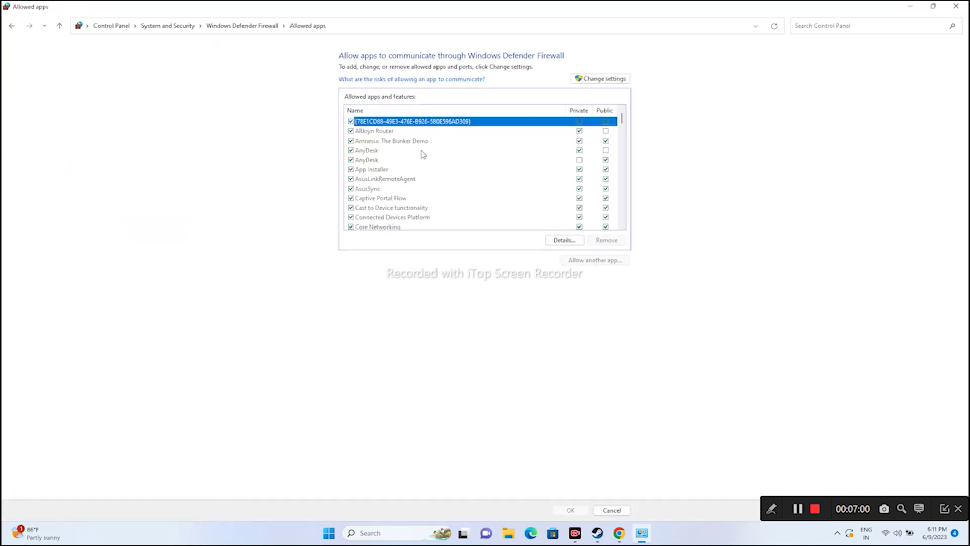
Step: Look through the list of allowed apps and features for the Lies of P Demo entry and its Private and Public permissions
scroll(424, 154, "down", 3)
scroll(423, 154, "down", 5)
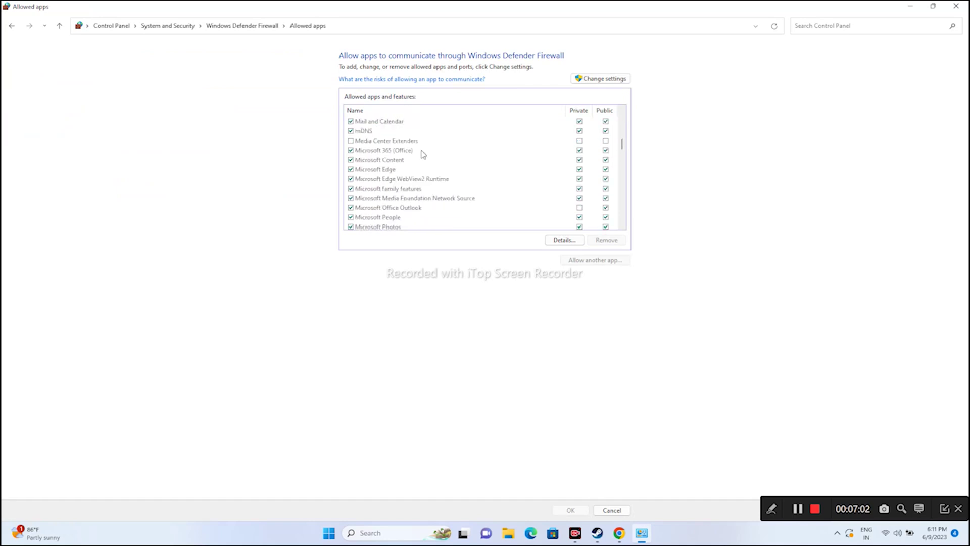
scroll(424, 154, "up", 2)
scroll(424, 155, "down", 5)
scroll(424, 155, "down", 15)
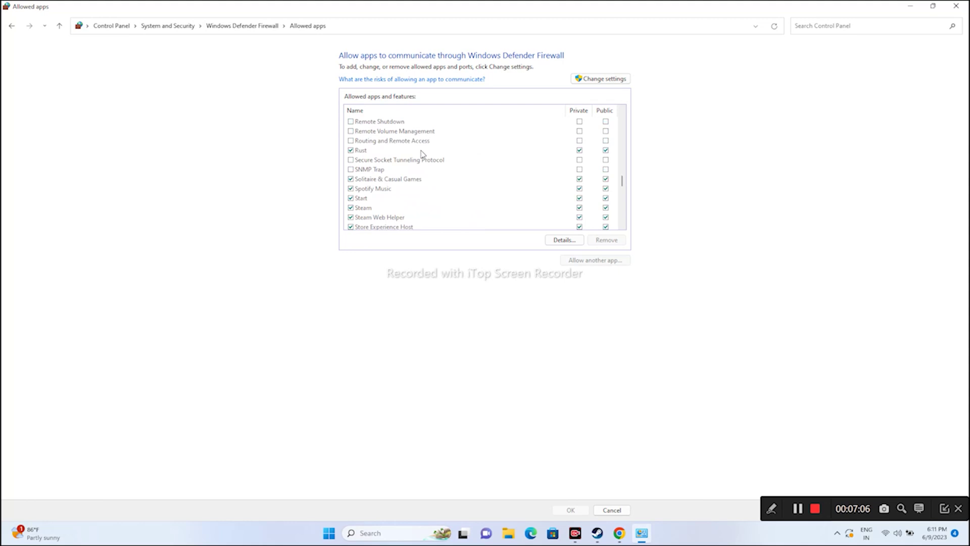
scroll(423, 154, "down", 10)
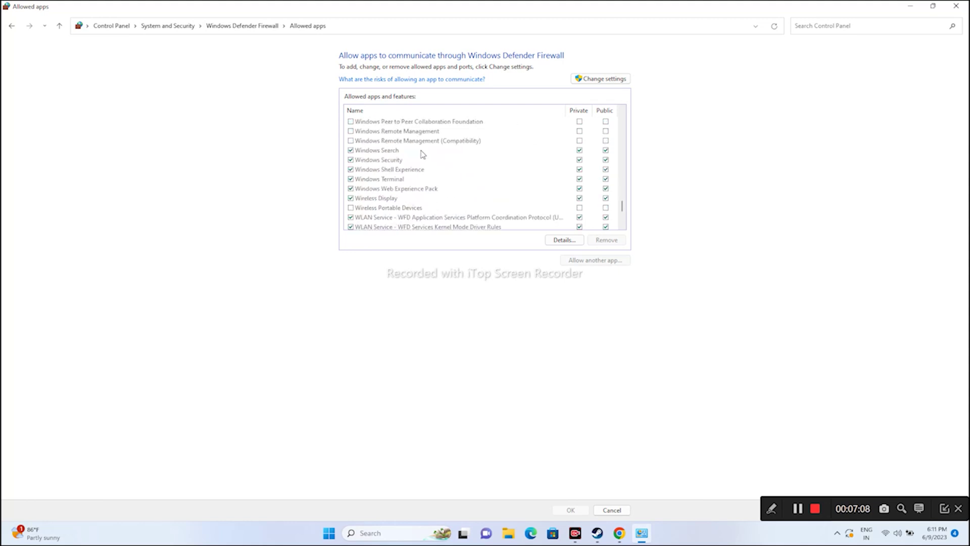
scroll(423, 154, "up", 10)
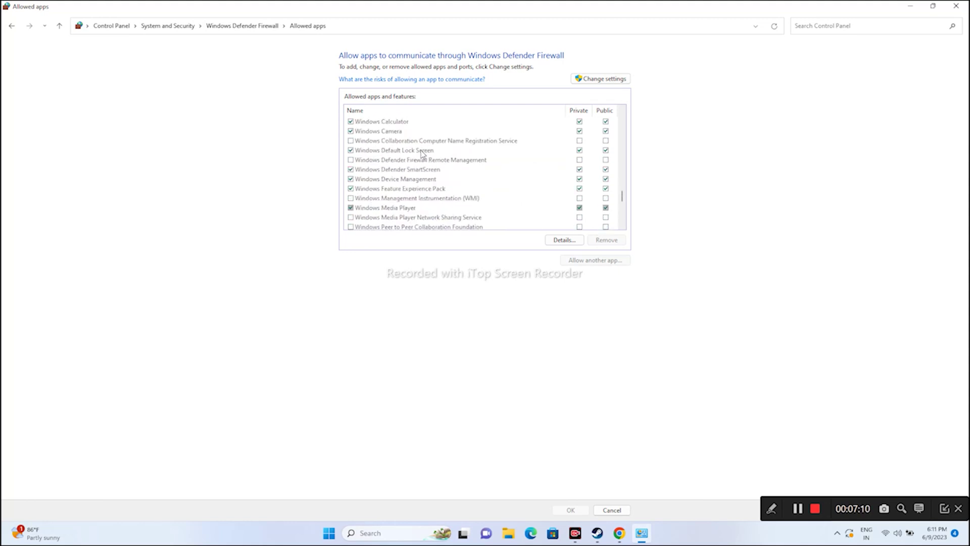
scroll(423, 154, "up", 5)
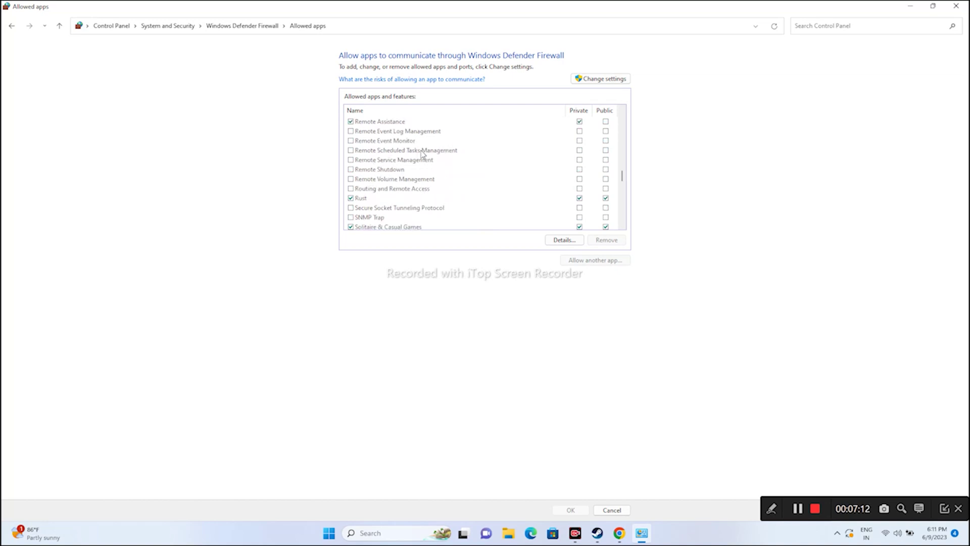
scroll(423, 154, "up", 7)
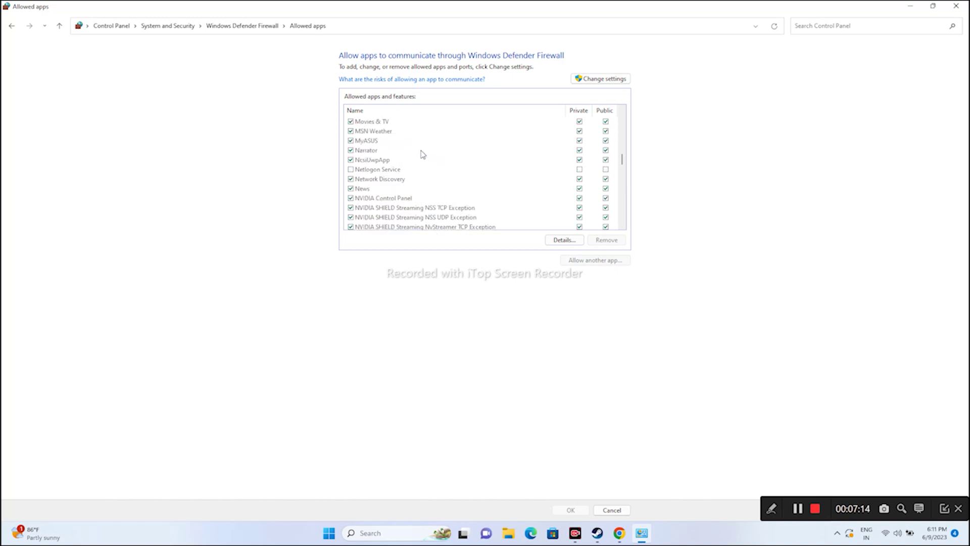
scroll(423, 154, "up", 5)
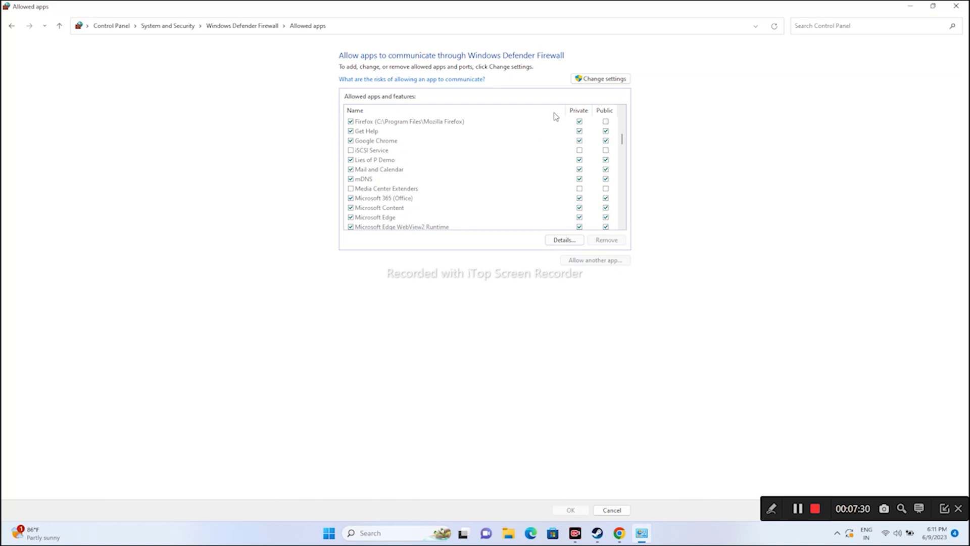
Step: Unlock the allowed apps list for changes and start browsing for another app to allow
left_click(599, 81)
left_click(595, 260)
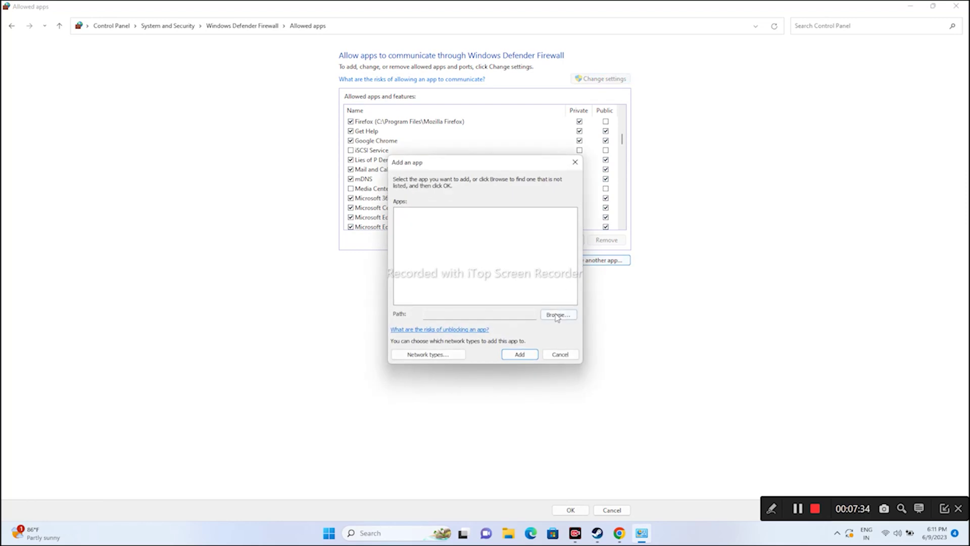
left_click(558, 315)
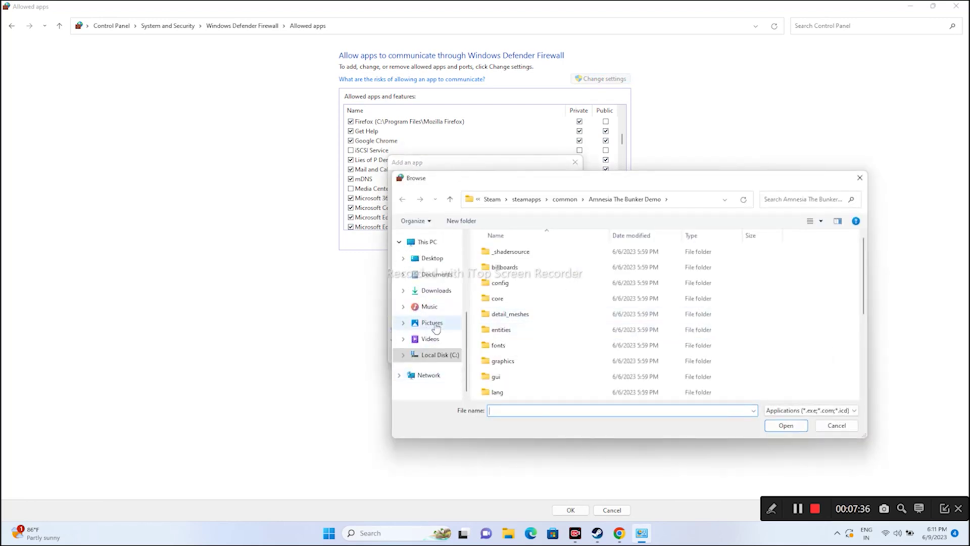
Step: Browse from This PC to the Lies of P Demo folder in C:\Program Files (x86)\Steam\steamapps\common
scroll(431, 318, "up", 1)
left_click(429, 282)
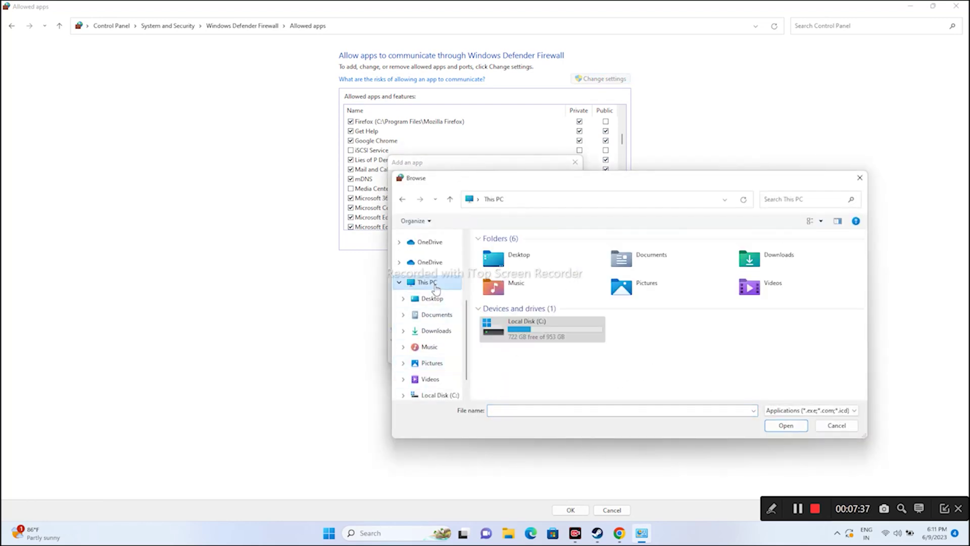
double_click(535, 325)
double_click(525, 299)
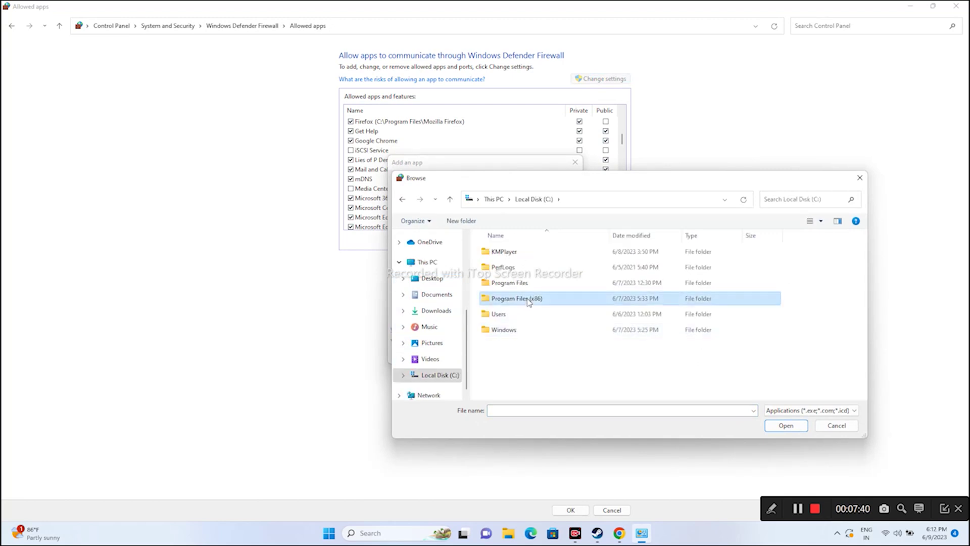
scroll(530, 294, "down", 2)
double_click(533, 300)
scroll(536, 293, "down", 3)
double_click(529, 362)
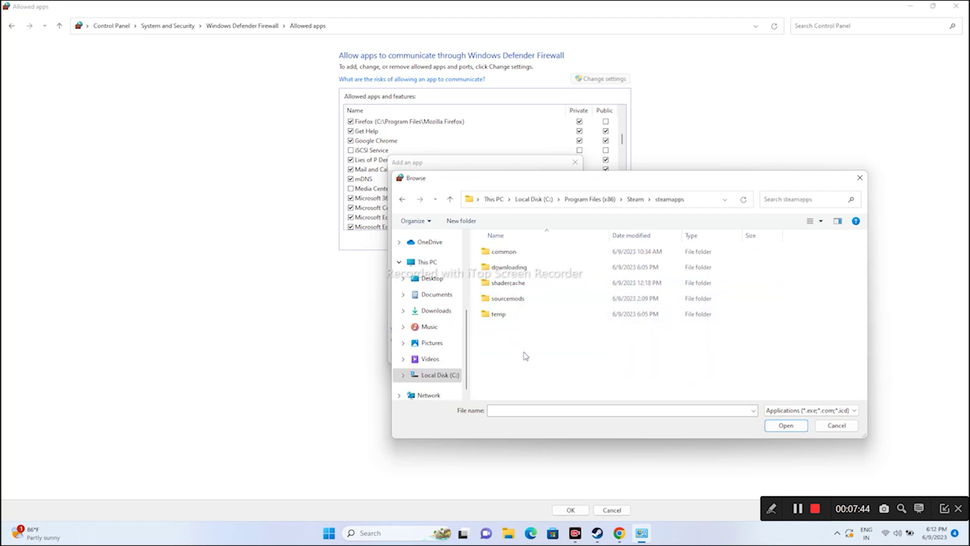
double_click(520, 252)
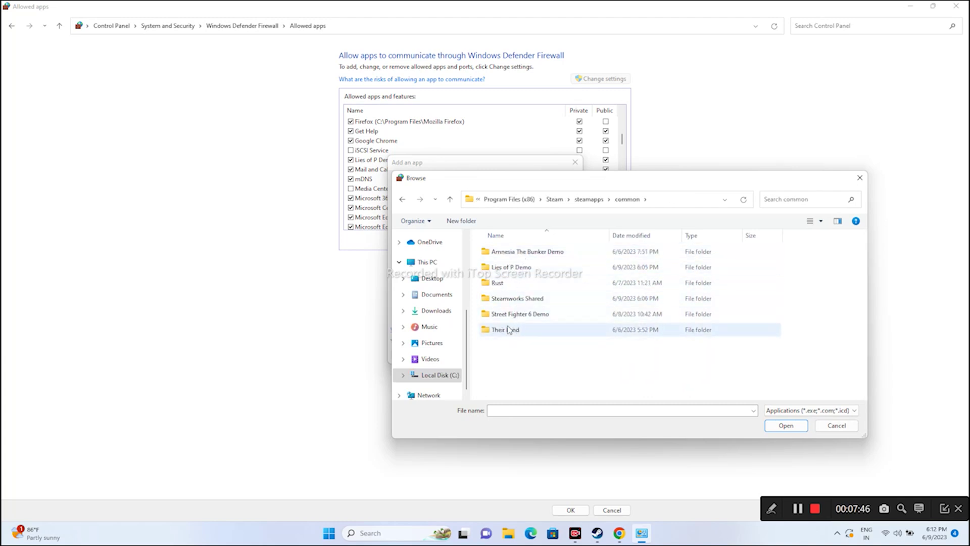
double_click(518, 275)
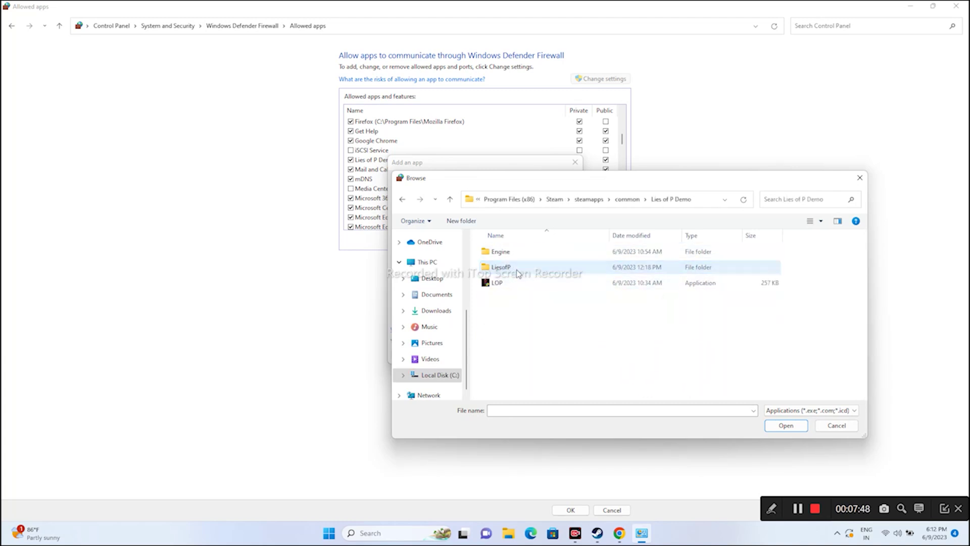
Step: Try to add the LOP application to the firewall's allowed apps, and close the Add an app dialog and the Allowed apps window
left_click(510, 284)
left_click(784, 425)
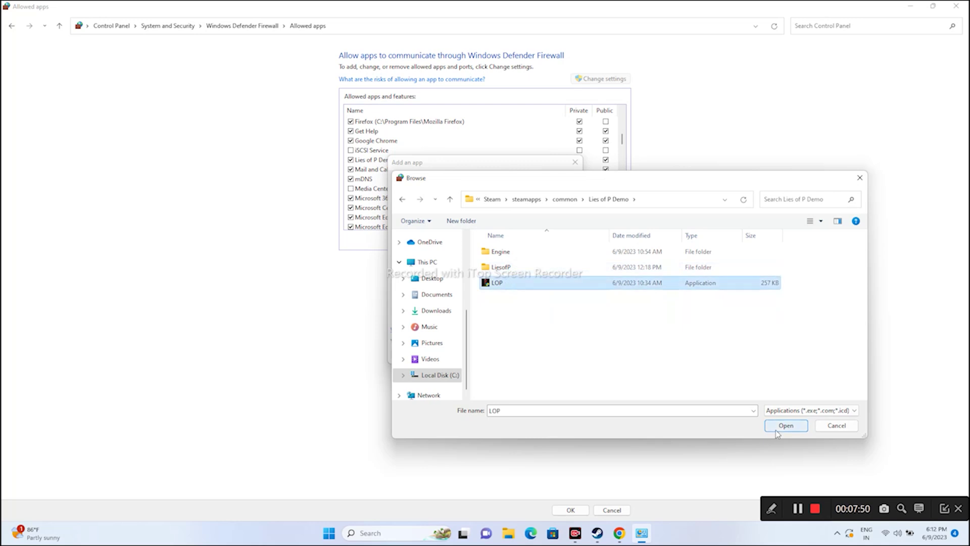
left_click(521, 355)
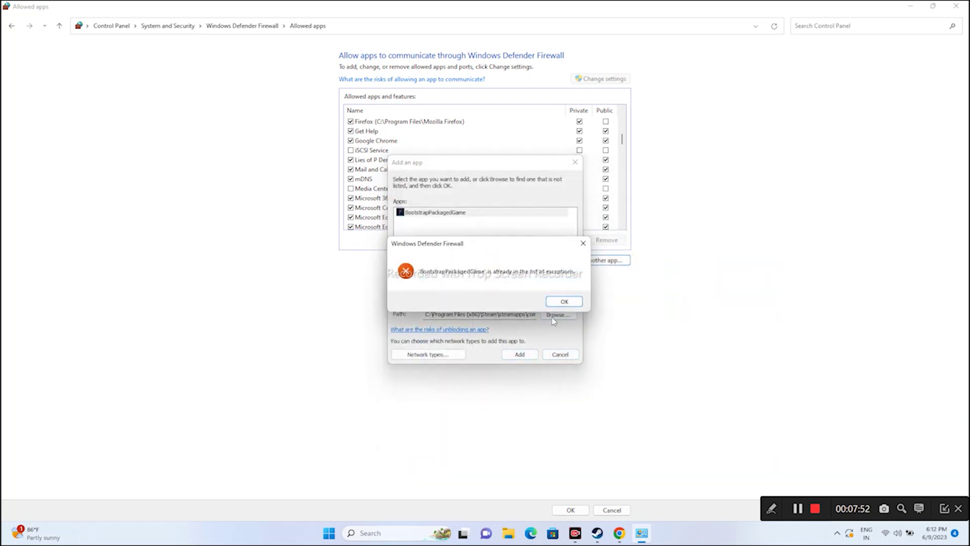
left_click(563, 302)
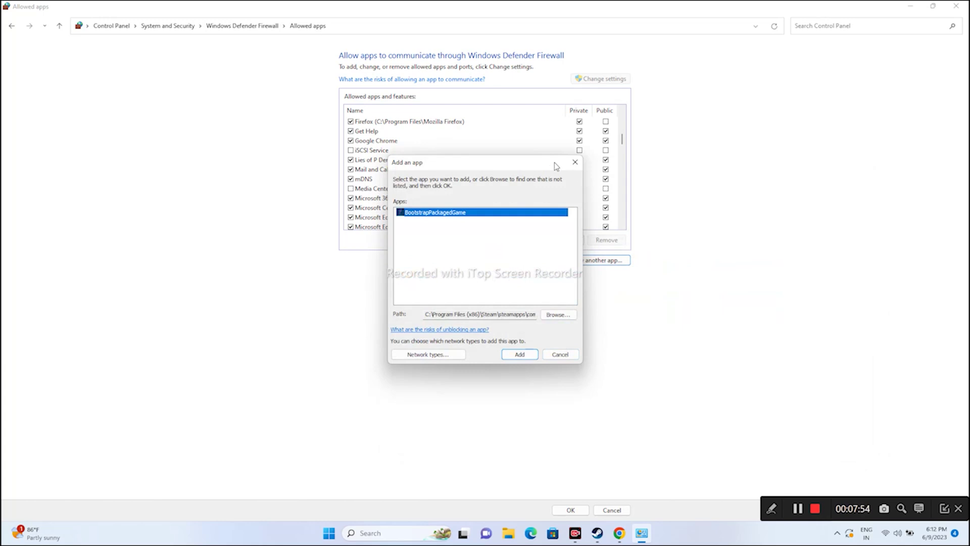
left_click(576, 162)
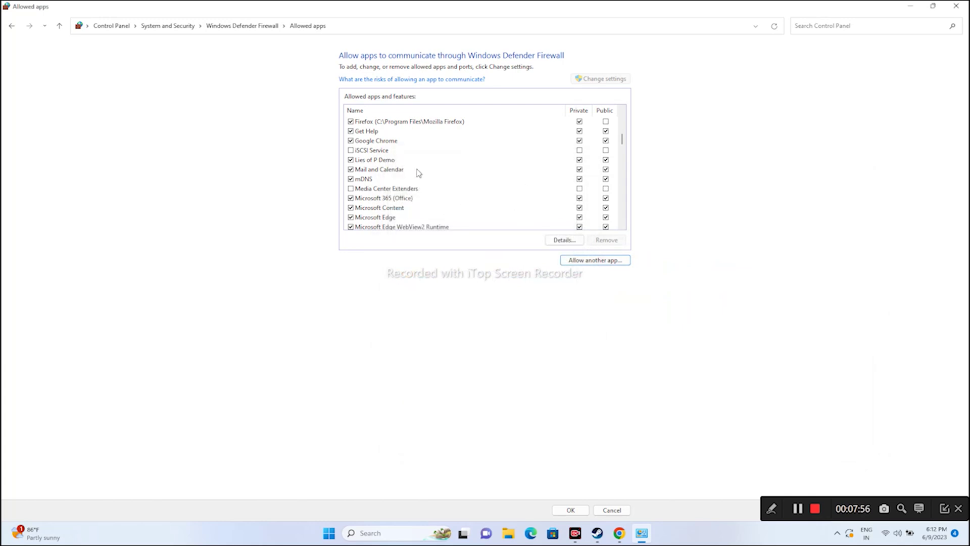
left_click(956, 7)
left_click(608, 533)
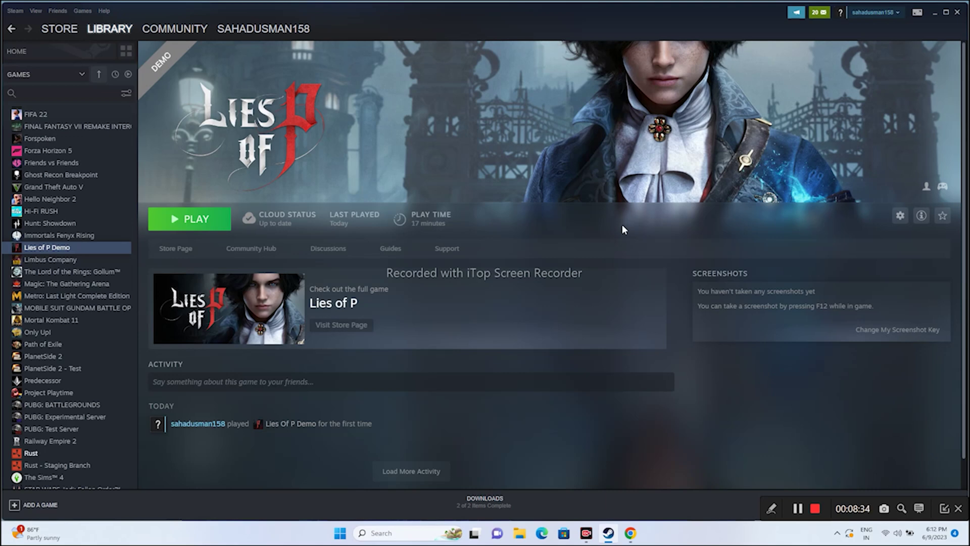
left_click(934, 15)
Step: Open System Configuration from the recent Windows searches and display its list of services
left_click(396, 537)
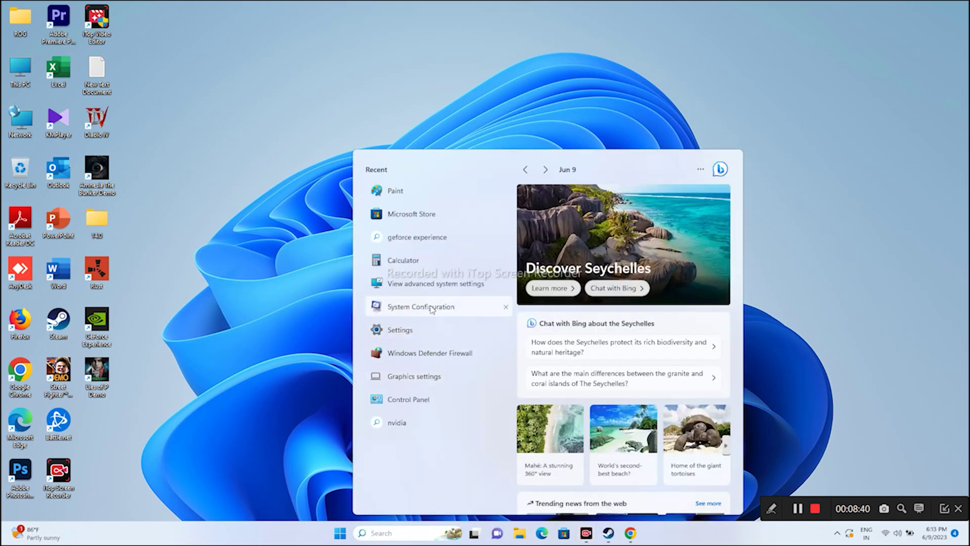
left_click(432, 309)
left_click(404, 188)
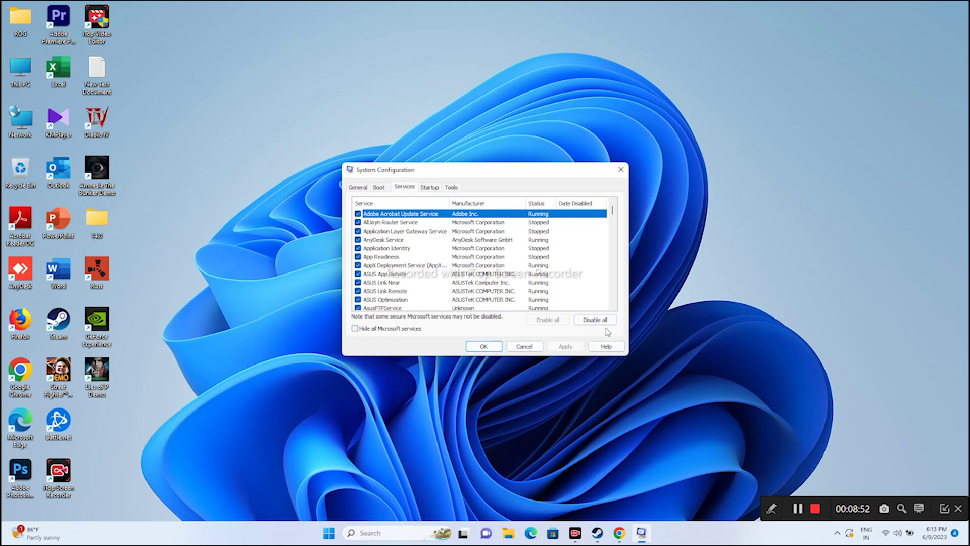
Step: Hide all Microsoft services, disable all the remaining ones, apply the change and exit without restarting
left_click(403, 329)
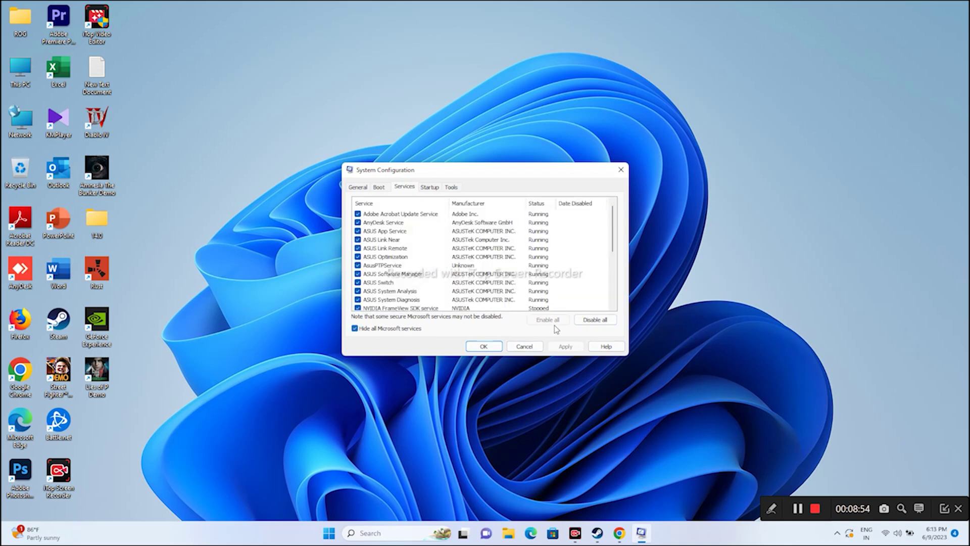
left_click(595, 320)
left_click(566, 346)
left_click(500, 350)
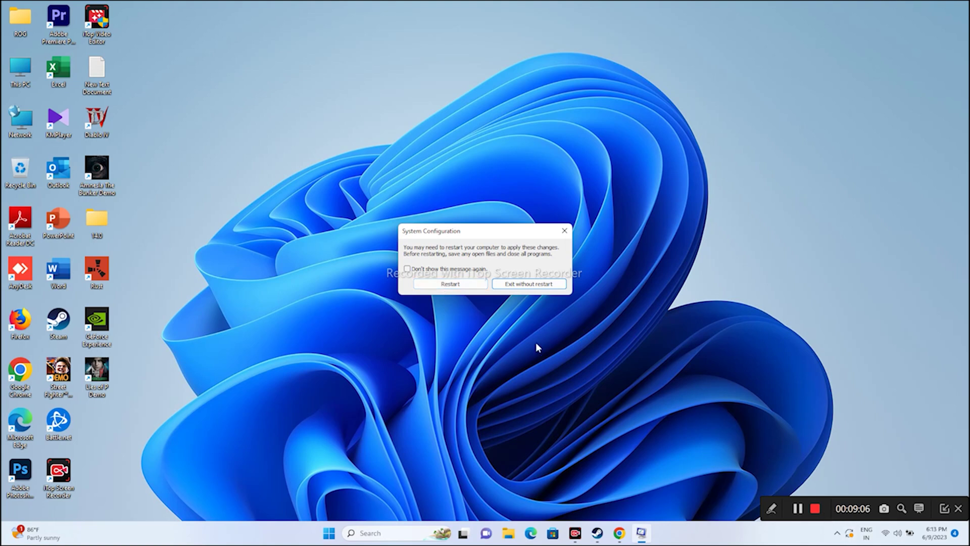
left_click(512, 287)
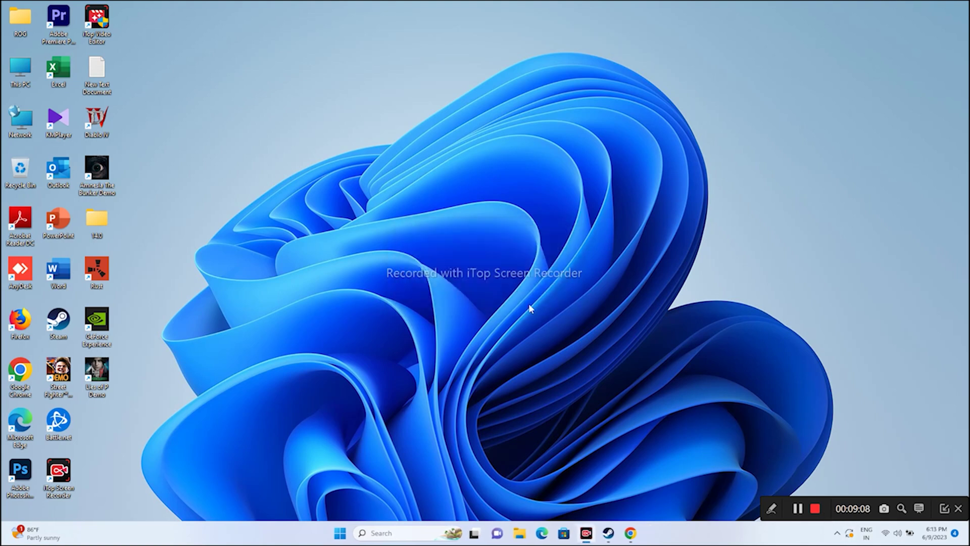
Step: Switch to Steam and try the launch options -dx11 and -dx12 in the Lies of P Demo properties, clearing the entry before closing them
left_click(608, 533)
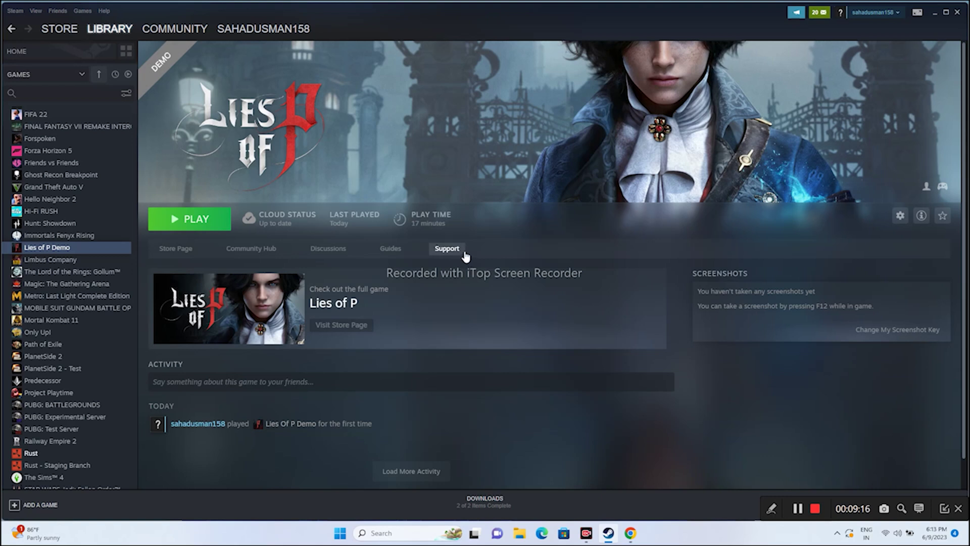
right_click(85, 248)
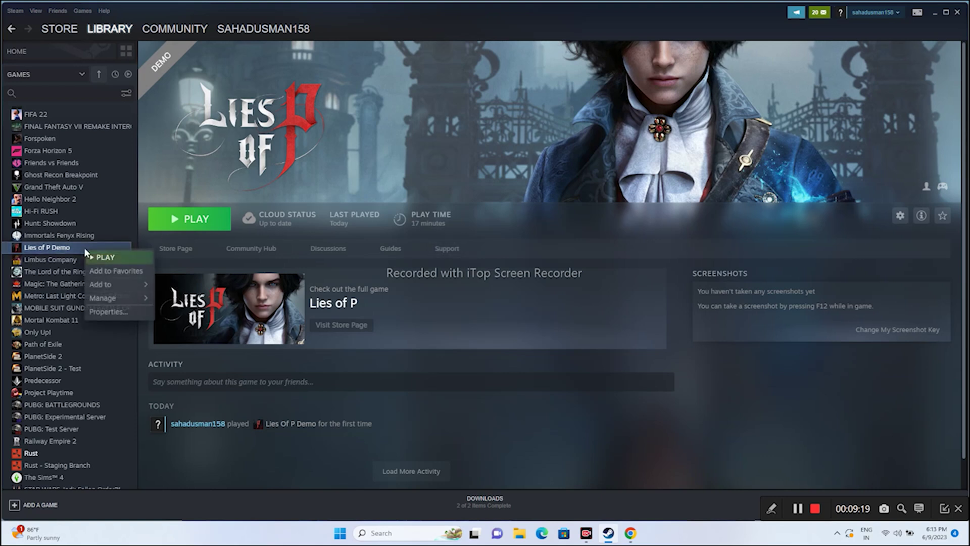
left_click(103, 310)
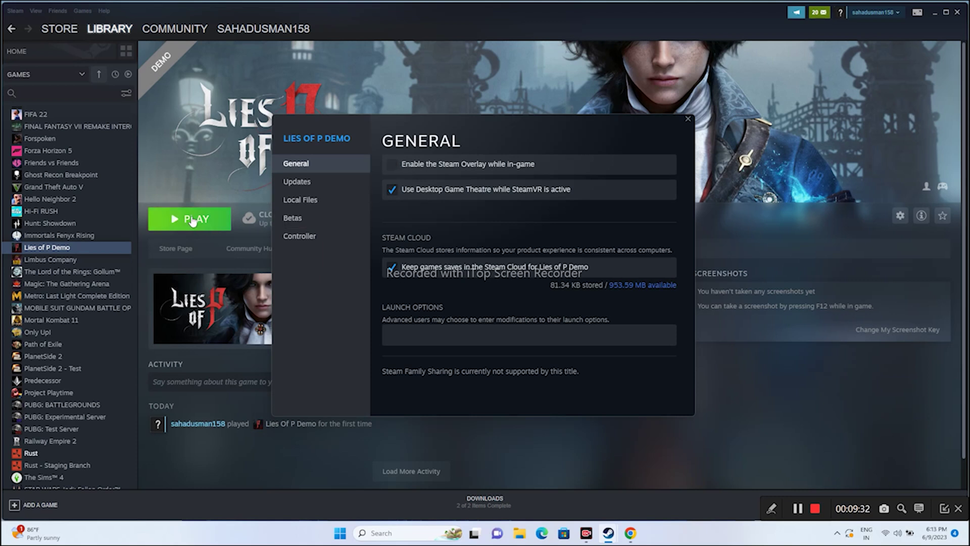
left_click(419, 331)
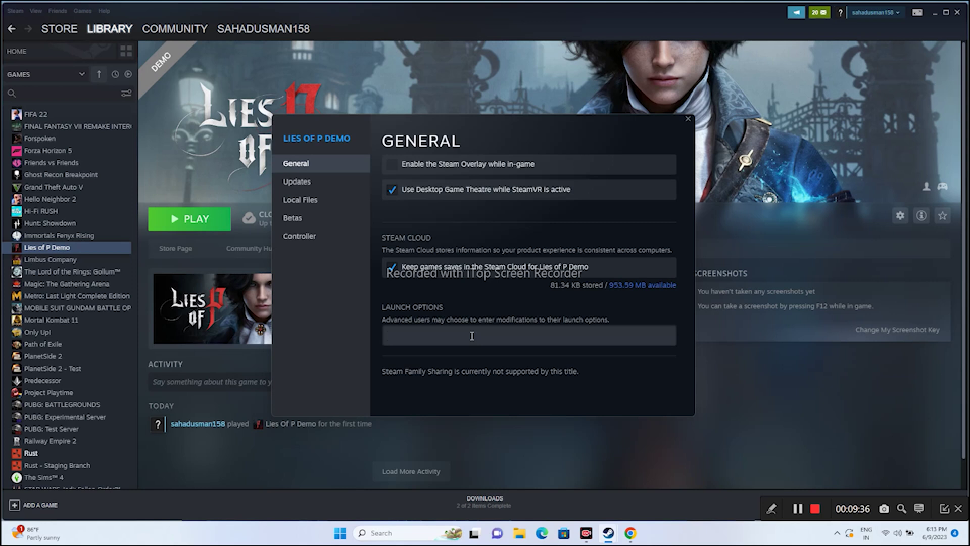
type("-dx11")
type("2")
double_click(430, 333)
key("BackSpace")
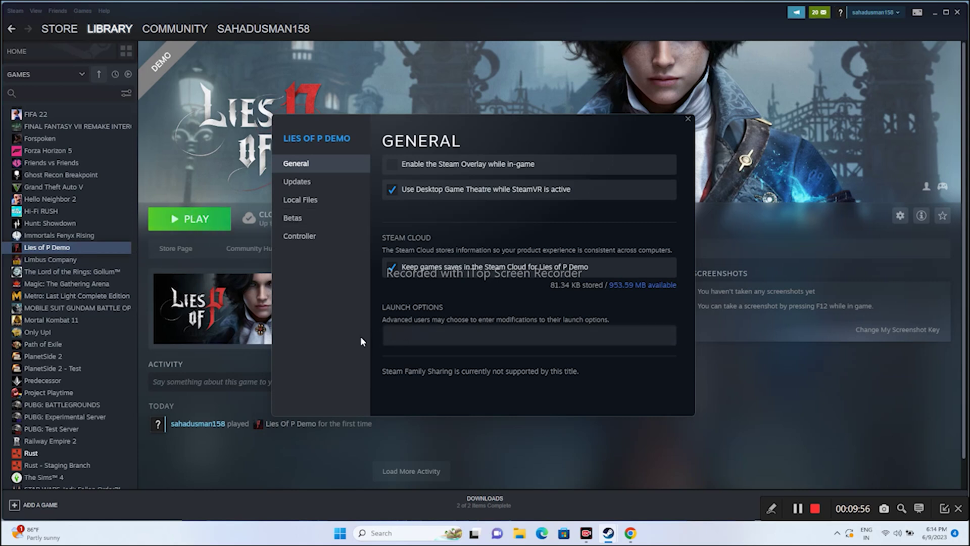
left_click(690, 119)
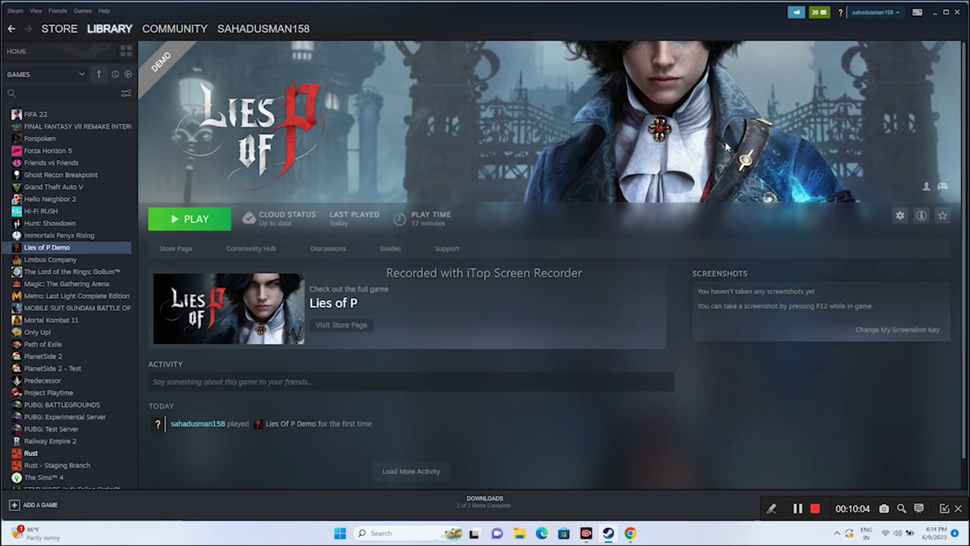
Step: Minimize Steam, view the running apps in Task Manager and close it
left_click(934, 13)
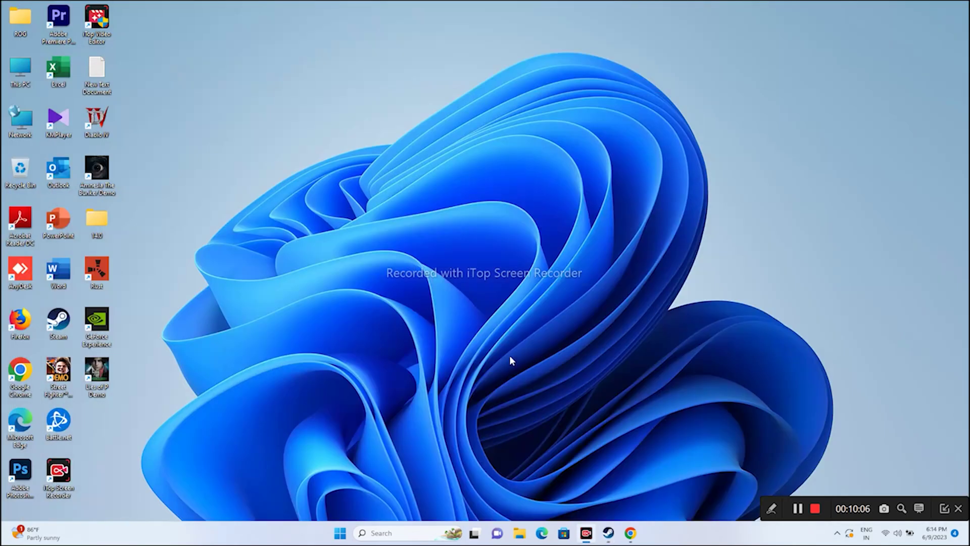
right_click(339, 533)
key("ctrl+shift+Escape")
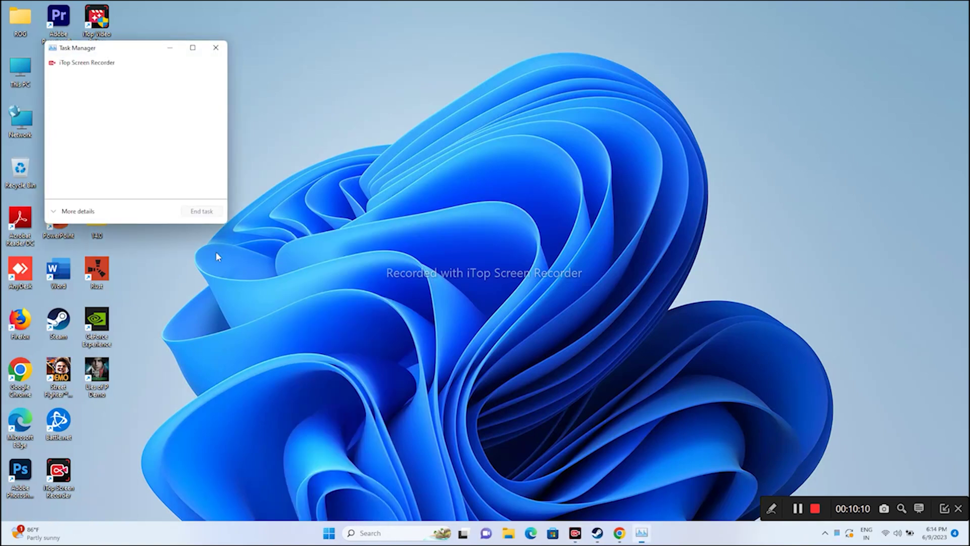
left_click(215, 47)
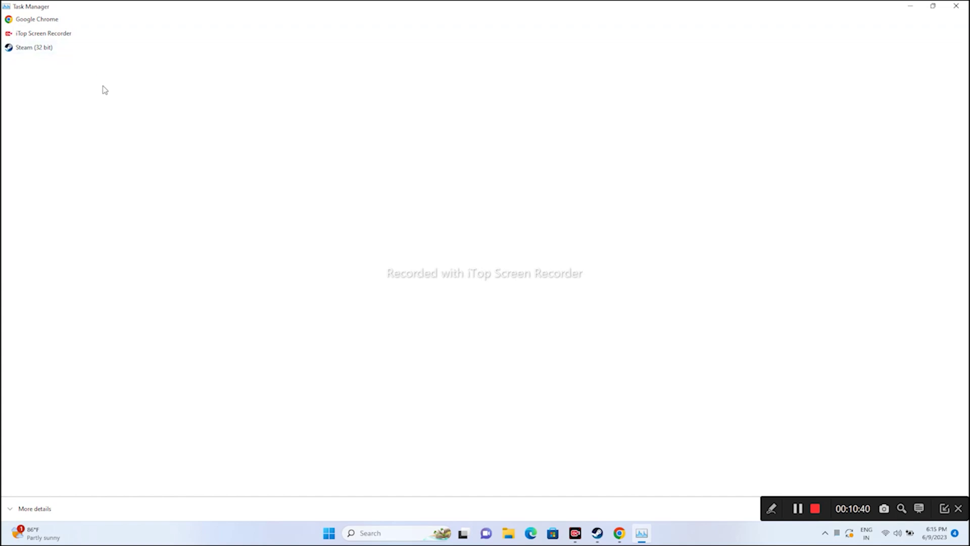
left_click(965, 7)
left_click(608, 532)
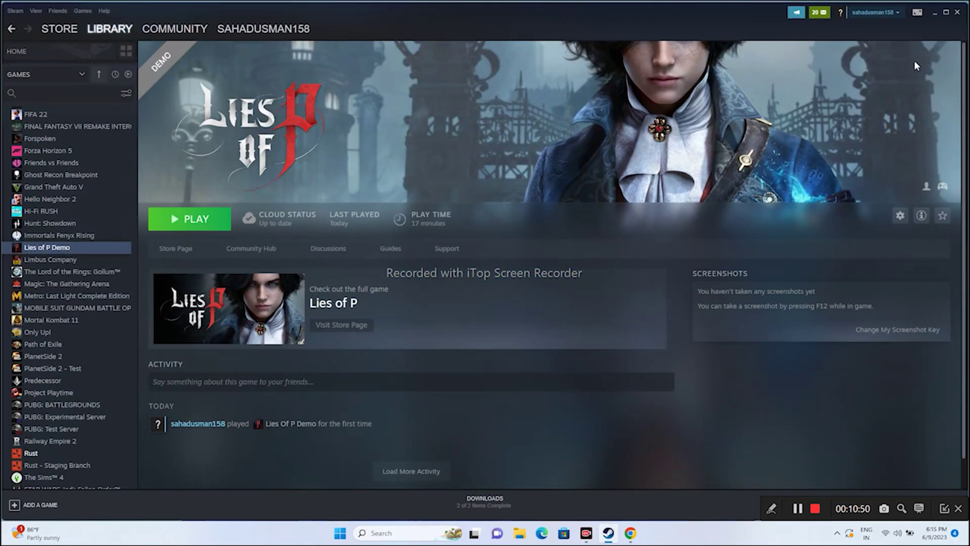
left_click(936, 14)
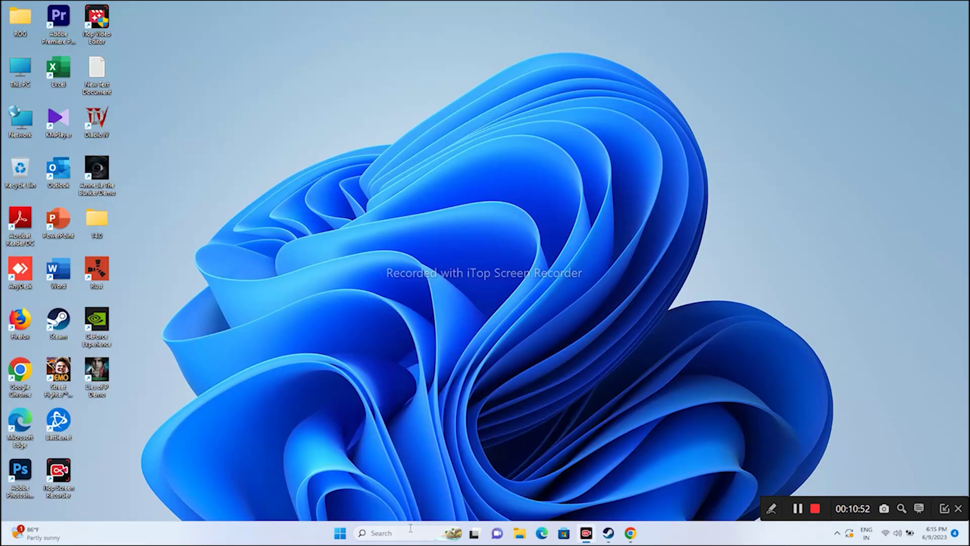
Step: Open the Windows Graphics settings from the recent searches and start browsing for a desktop app to add
left_click(412, 532)
left_click(457, 376)
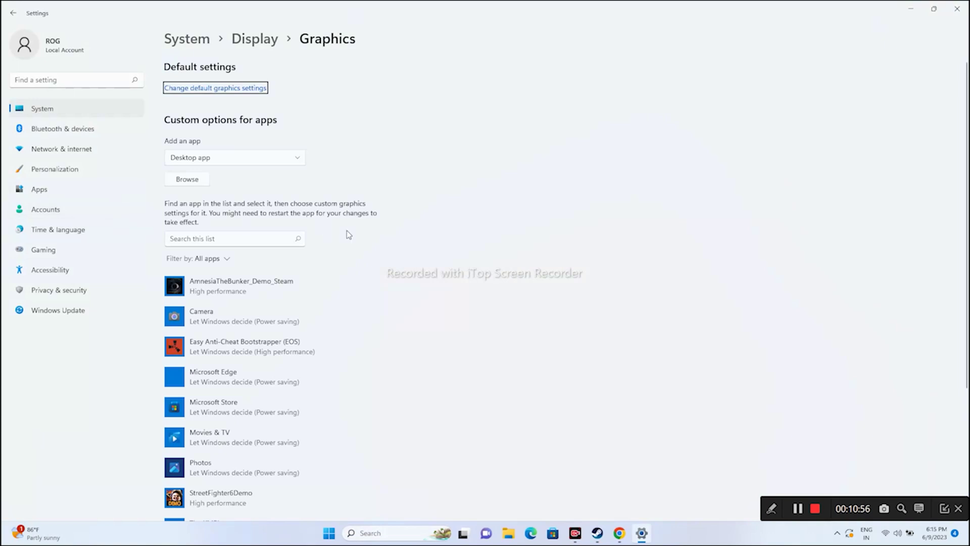
scroll(354, 235, "down", 3)
scroll(357, 237, "up", 3)
left_click(185, 180)
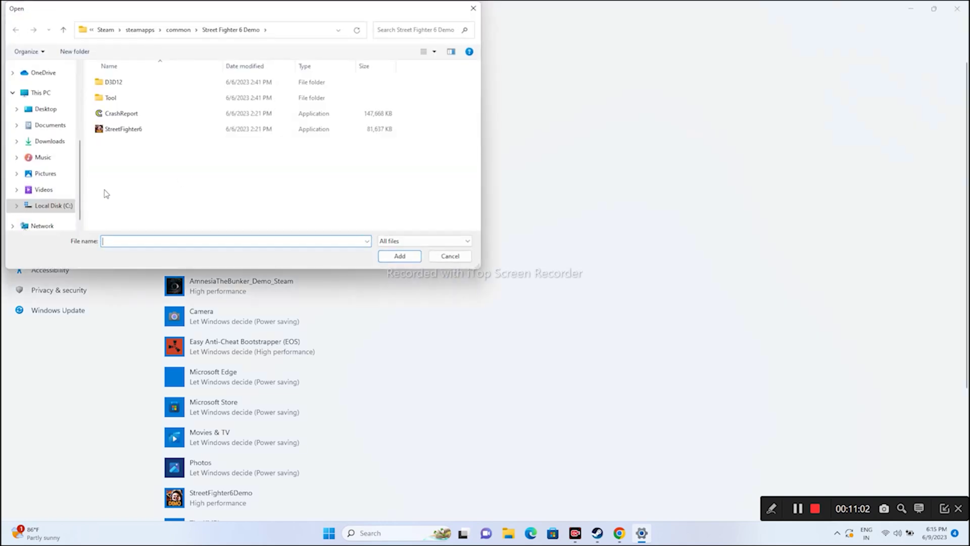
Step: Add LOP.exe from C:\Program Files (x86)\Steam\steamapps\common\Lies of P Demo to the custom graphics options
left_click(62, 206)
scroll(53, 141, "up", 2)
left_click(53, 136)
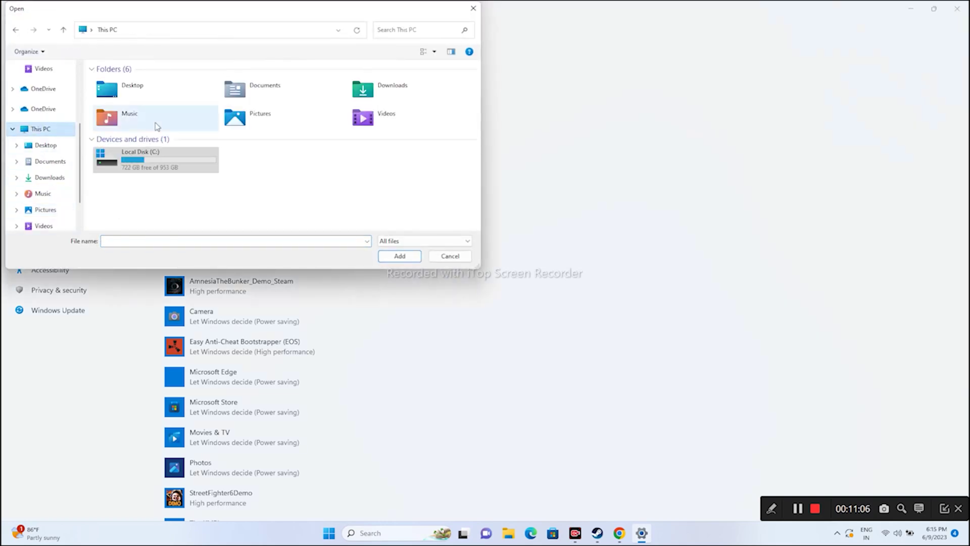
double_click(153, 167)
double_click(151, 130)
scroll(153, 133, "down", 2)
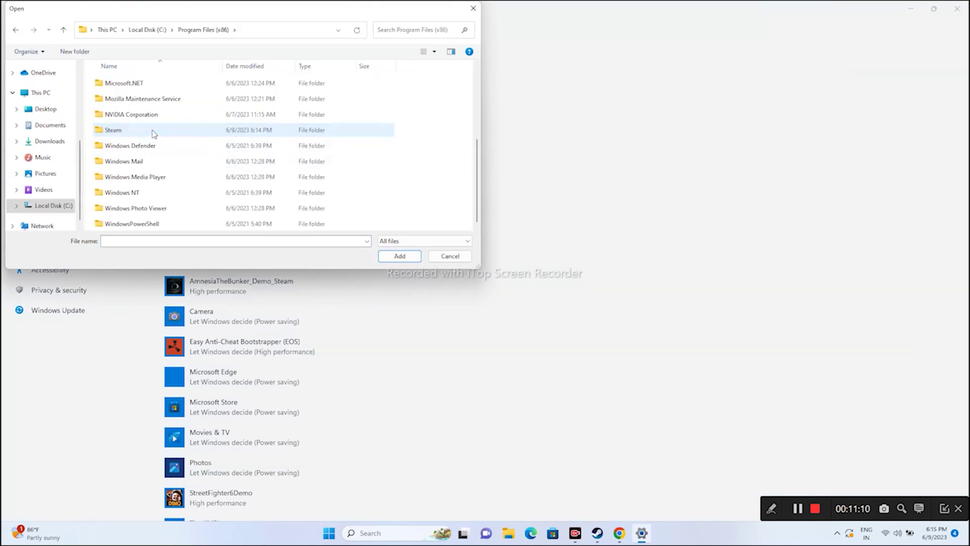
double_click(140, 133)
scroll(141, 136, "down", 2)
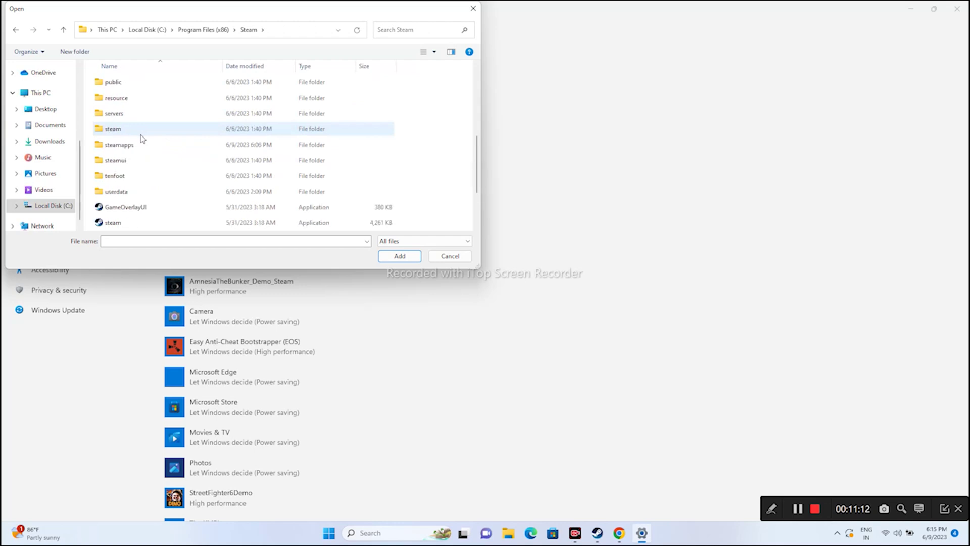
double_click(135, 145)
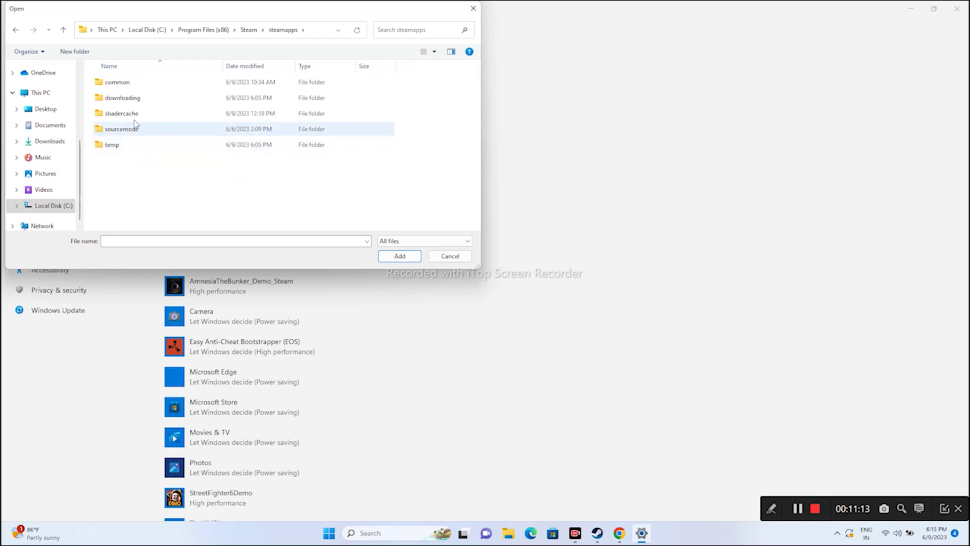
double_click(139, 83)
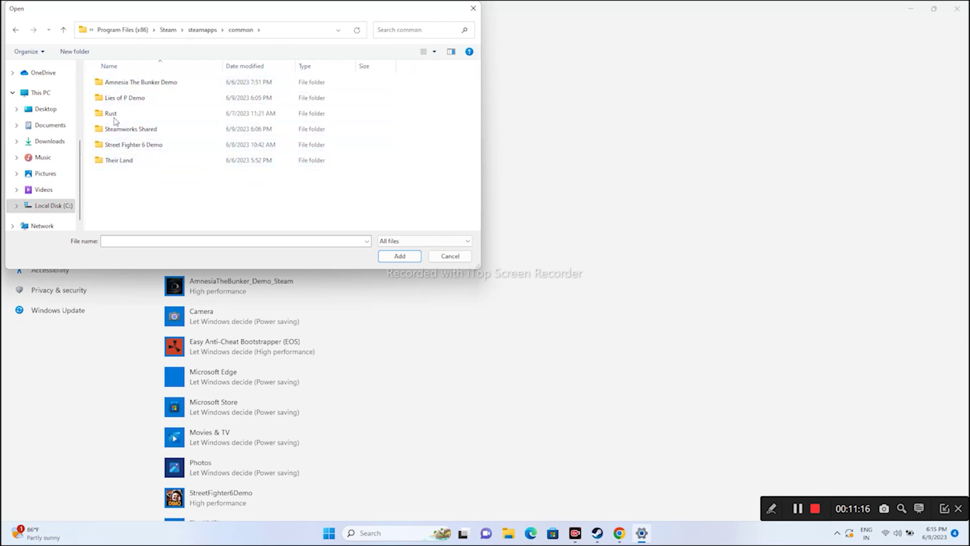
double_click(122, 99)
double_click(121, 111)
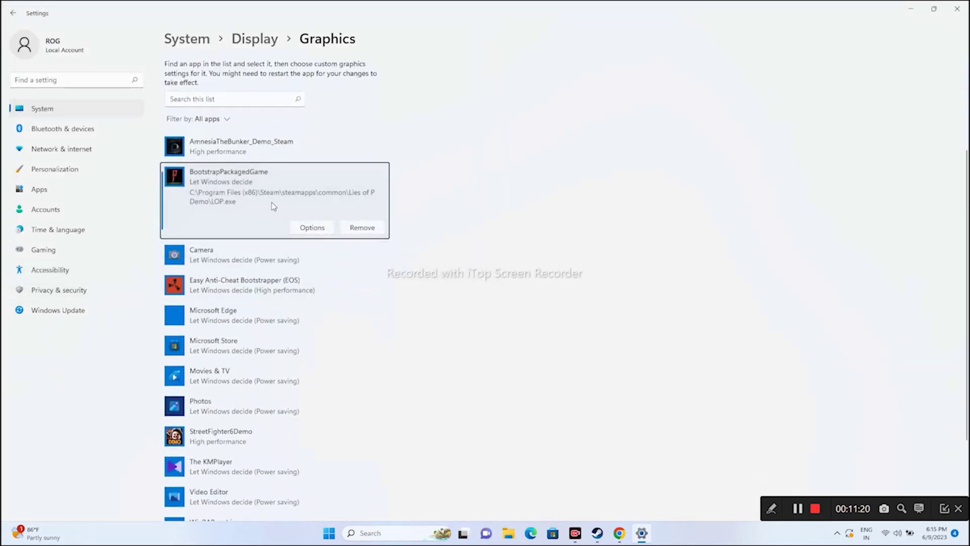
Step: Set the graphics preference of the added BootstrapPackagedGame app to High performance, save it and close Settings
left_click(311, 228)
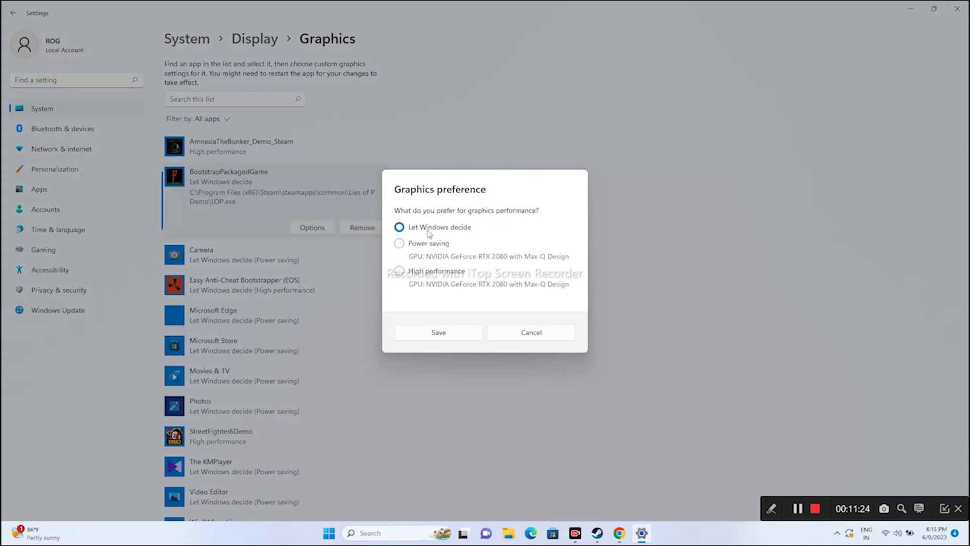
left_click(402, 272)
left_click(437, 332)
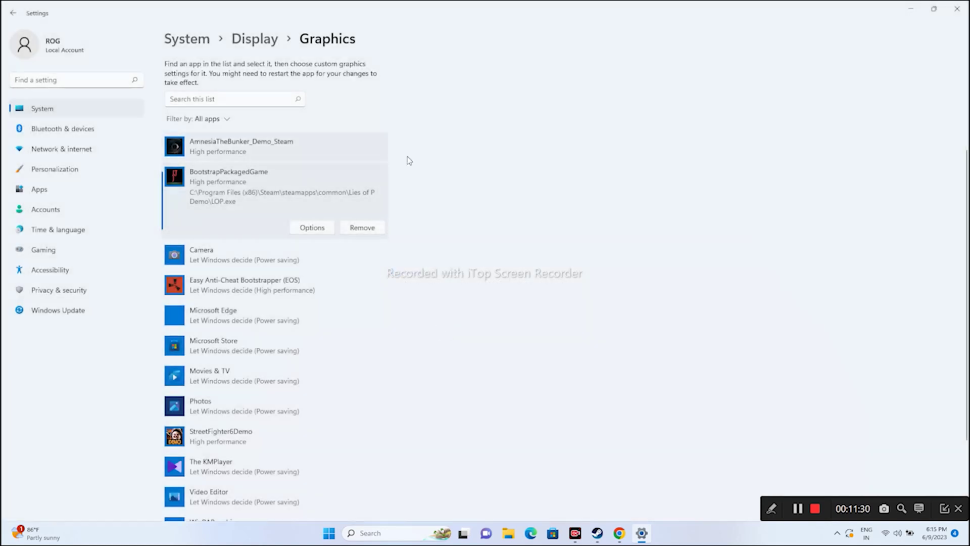
left_click(959, 8)
Step: Bring up the Lies of P Demo page in Steam and minimize the window
mouse_move(597, 533)
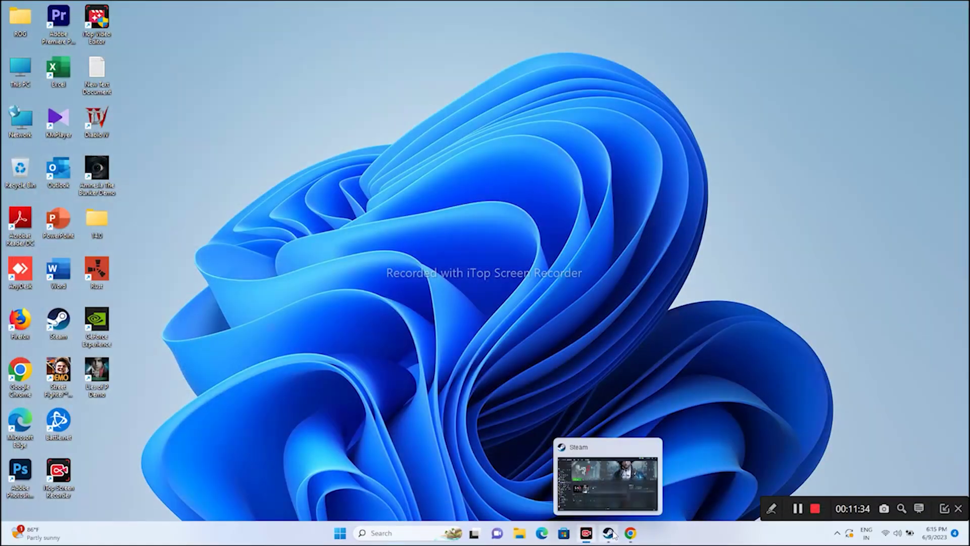
left_click(657, 455)
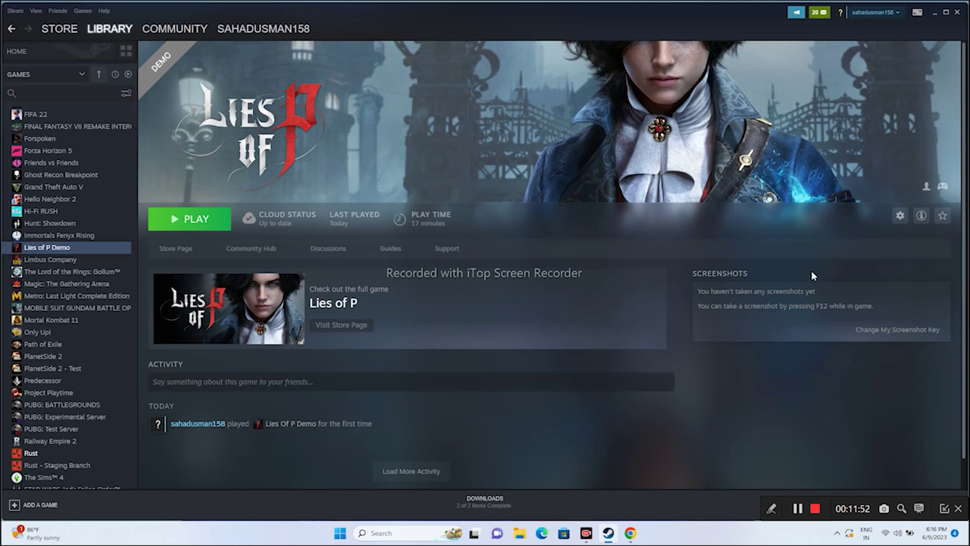
left_click(935, 12)
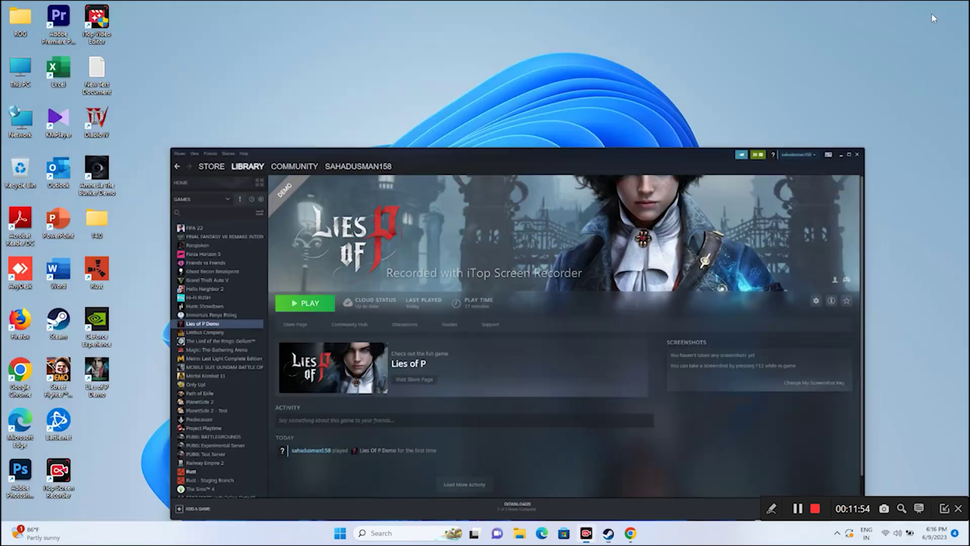
Step: Open the Virtual Memory settings from the advanced system settings and choose a custom paging file size for drive C:
left_click(372, 534)
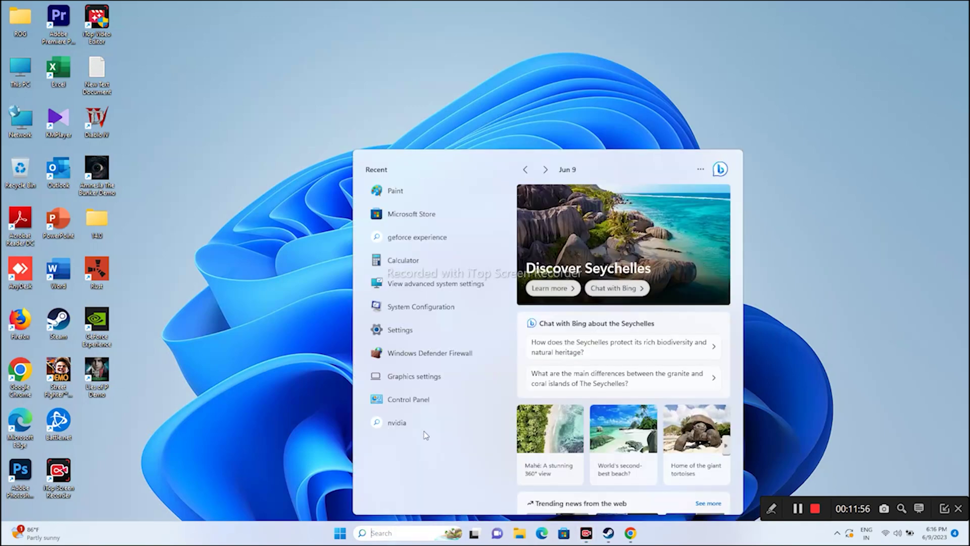
left_click(462, 284)
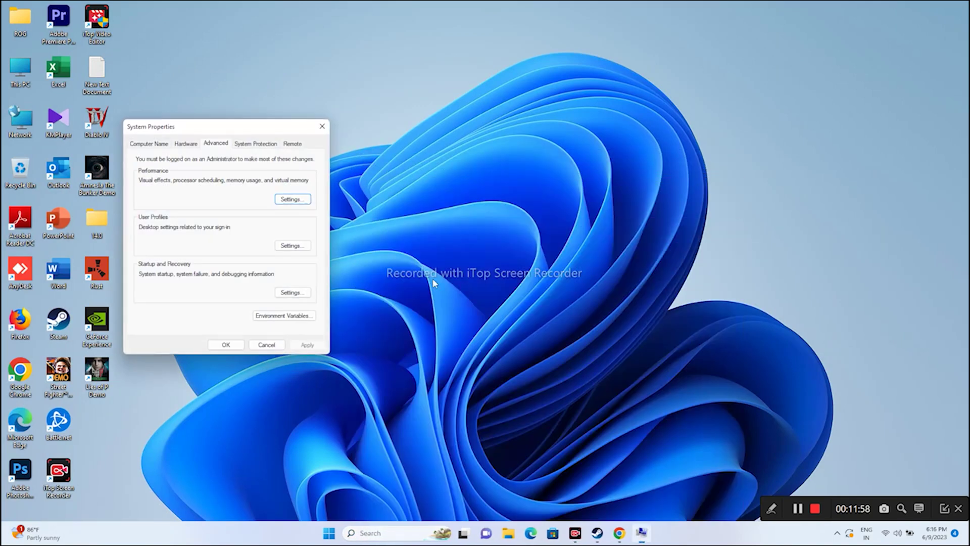
left_click(281, 197)
left_click(202, 183)
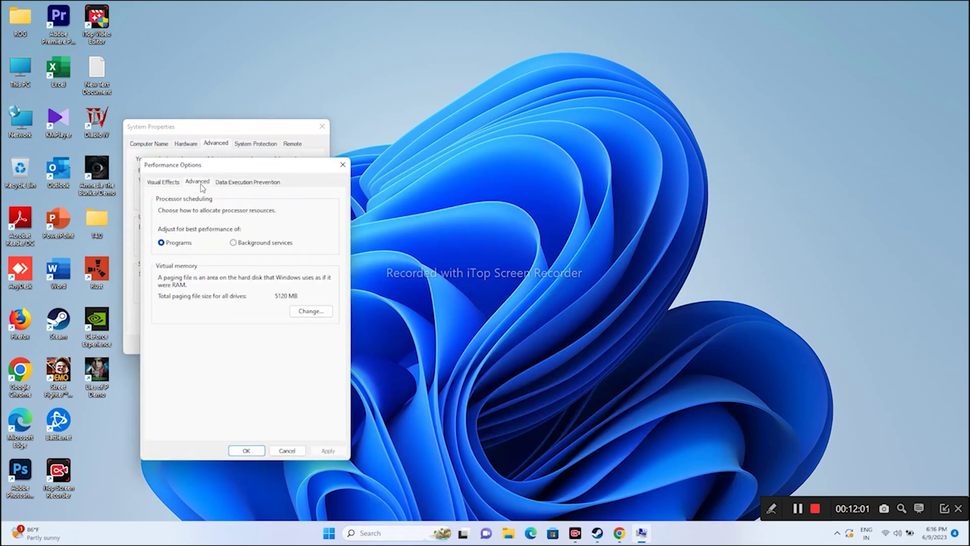
left_click(313, 313)
left_click(167, 310)
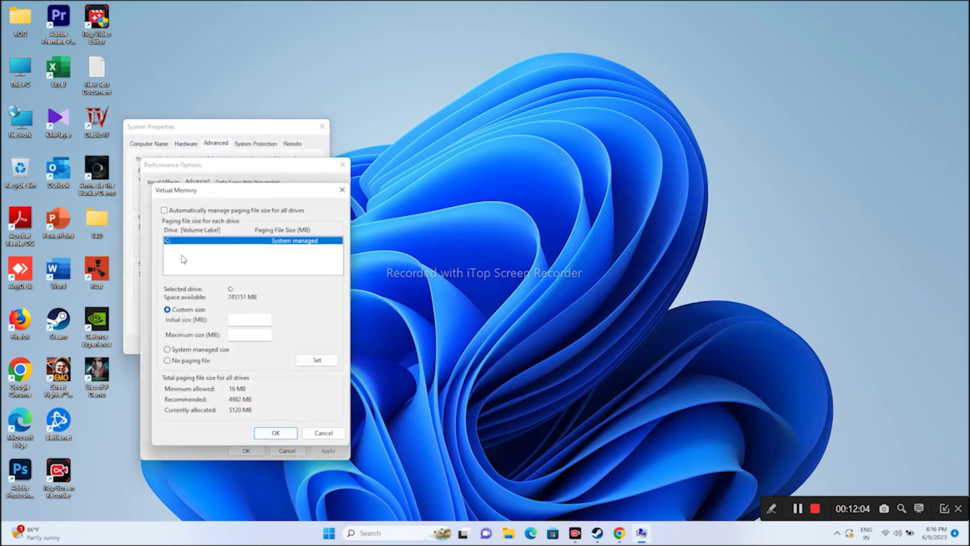
left_click(244, 320)
left_click(240, 339)
Step: Open Calculator from the recent searches and multiply 32 by 1024
left_click(372, 533)
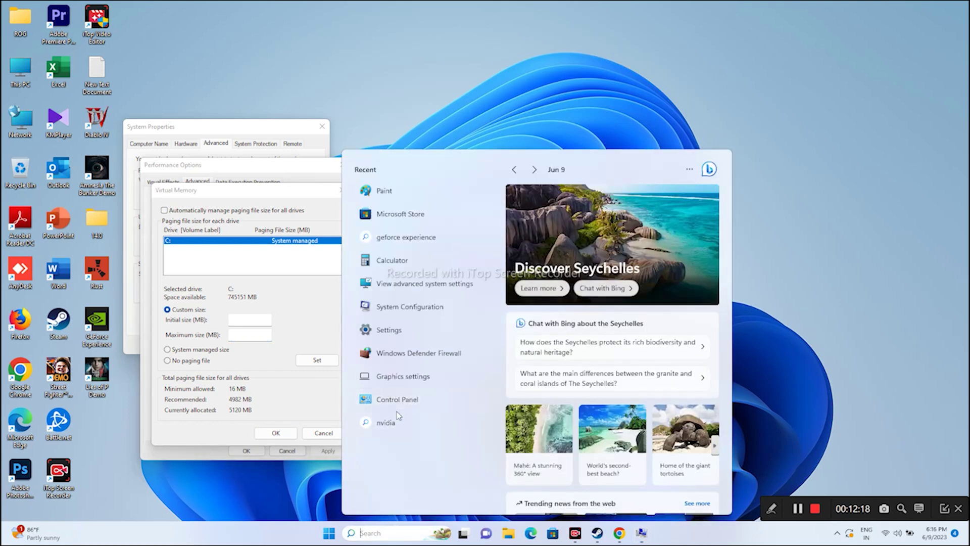
left_click(424, 270)
left_click(626, 295)
left_click(601, 296)
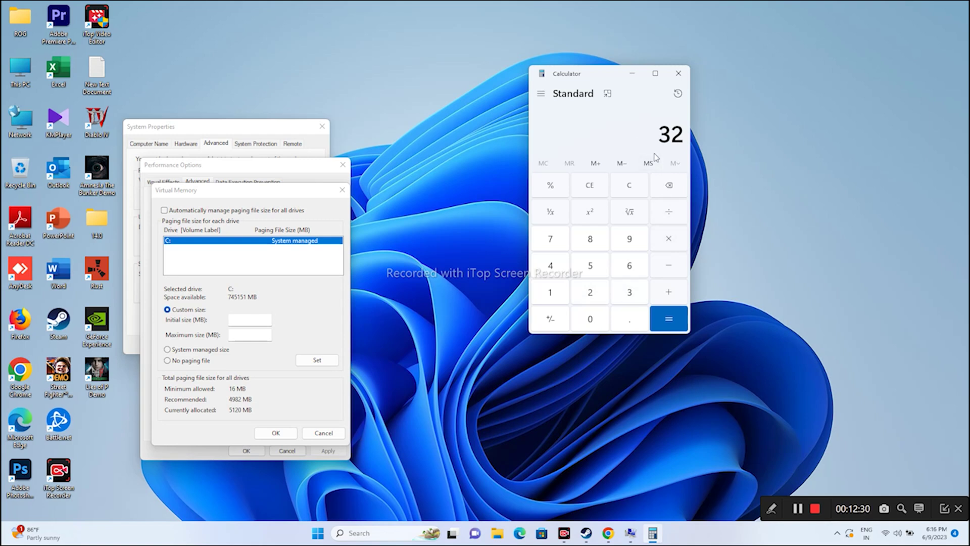
left_click(659, 239)
left_click(561, 297)
left_click(583, 321)
left_click(584, 297)
left_click(558, 272)
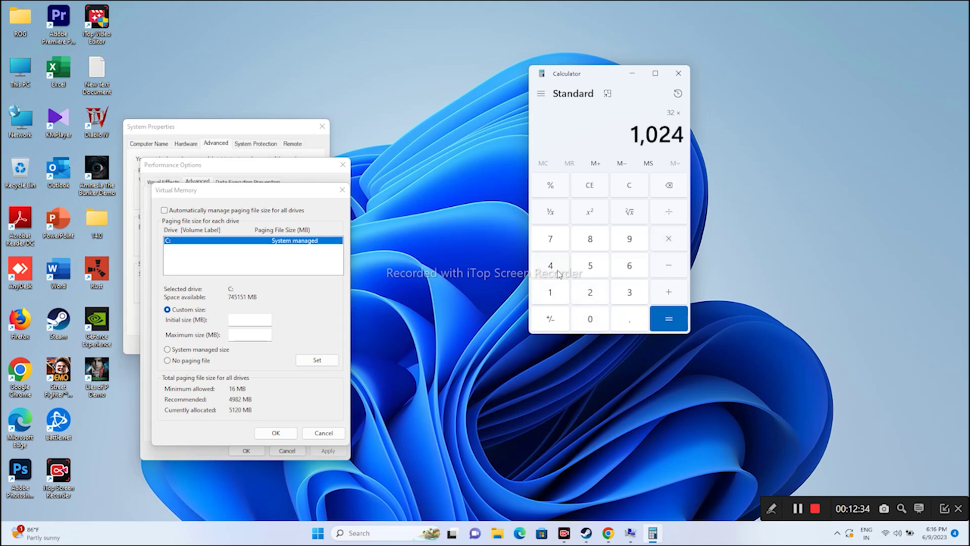
left_click(655, 317)
Step: Multiply the calculated memory size by 1.5
left_click(663, 245)
left_click(566, 299)
left_click(620, 320)
left_click(591, 268)
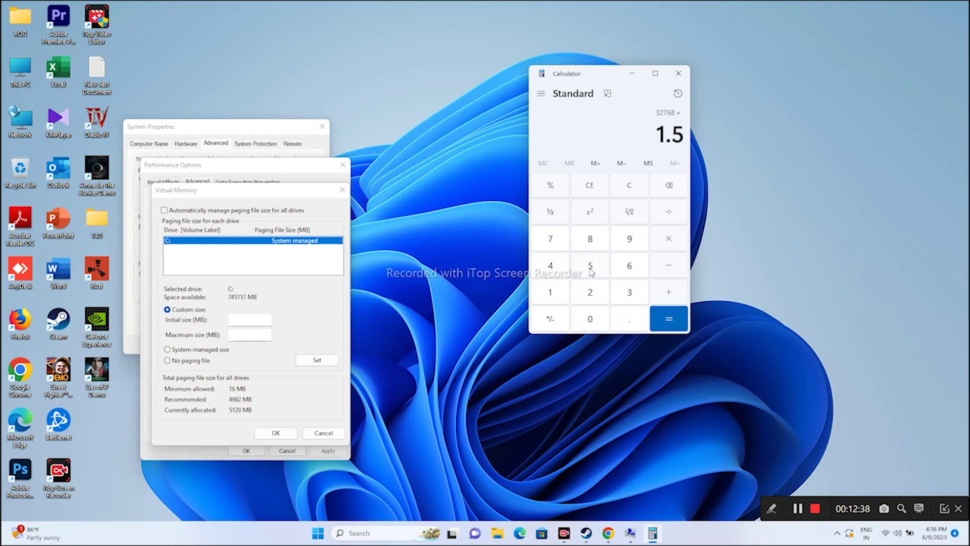
left_click(647, 315)
Step: Copy the Calculator result into the paging file's initial size as 49,152 MB
left_click_drag(628, 136, 670, 136)
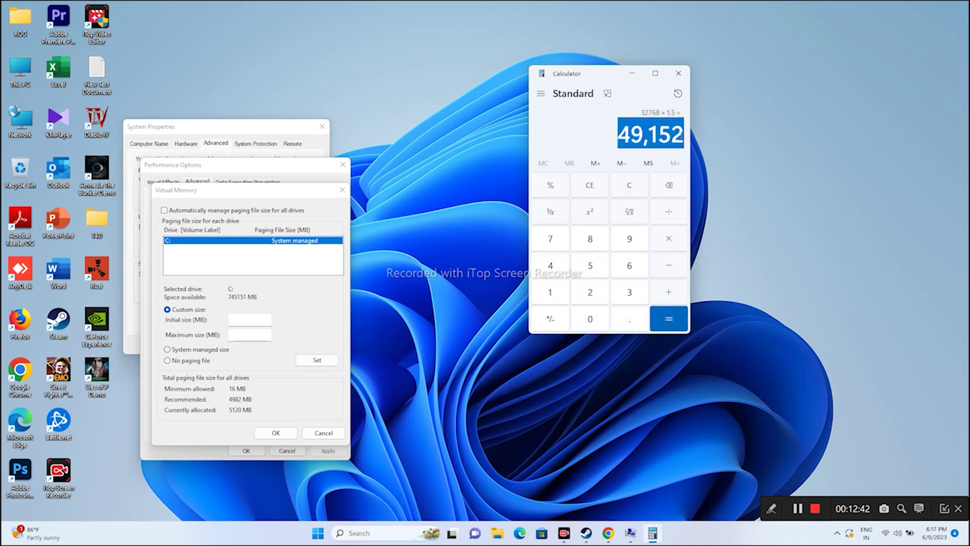
right_click(670, 135)
left_click(696, 148)
right_click(242, 317)
left_click(255, 360)
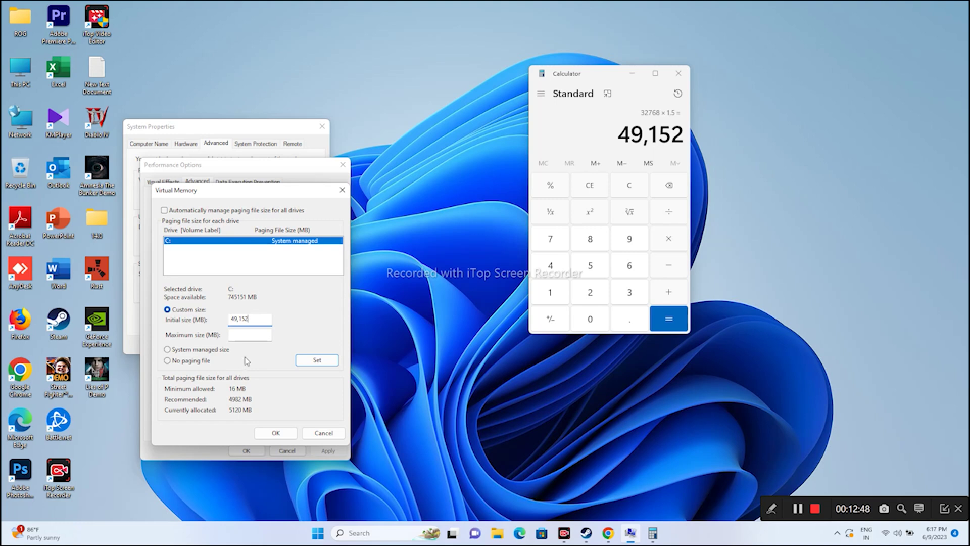
Step: Clear the Calculator entry and calculate 32 × 1024 × 3 for the paging file's maximum size
left_click(242, 334)
left_click(564, 192)
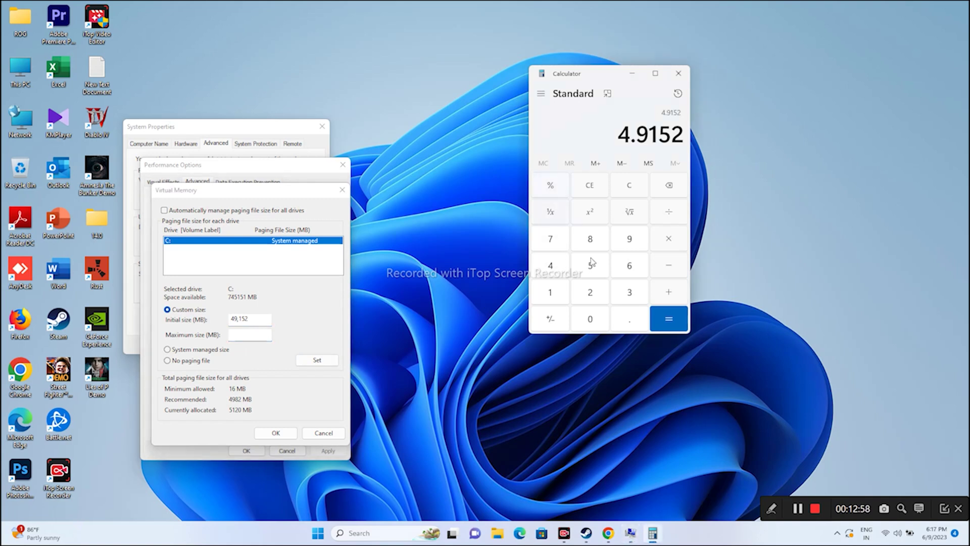
left_click(587, 187)
left_click(619, 295)
left_click(607, 293)
left_click(658, 242)
left_click(551, 298)
left_click(576, 320)
left_click(590, 292)
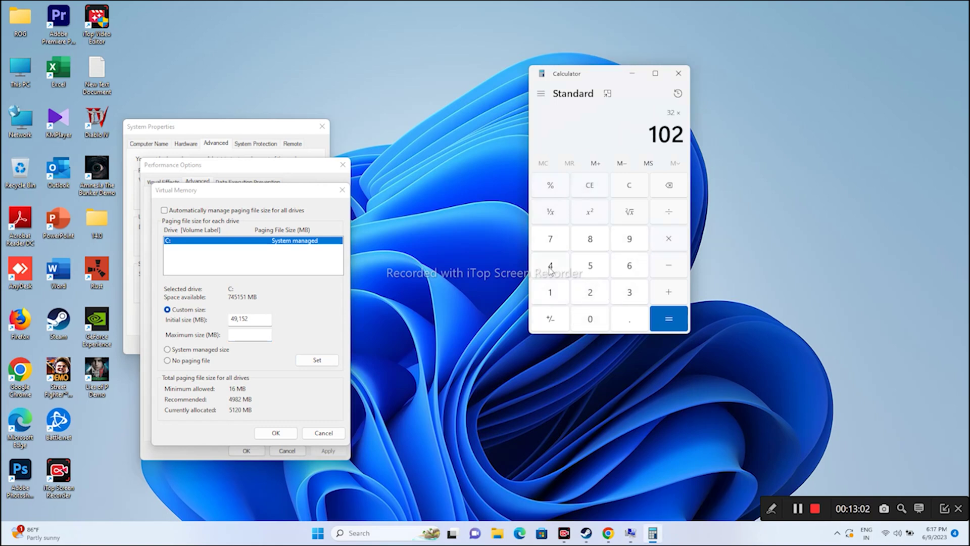
left_click(550, 265)
left_click(667, 319)
left_click(667, 238)
left_click(636, 293)
left_click(668, 318)
Step: Copy the Calculator result into the paging file's maximum size as 98,304 MB and accept the Virtual Memory settings
left_click_drag(617, 136, 685, 132)
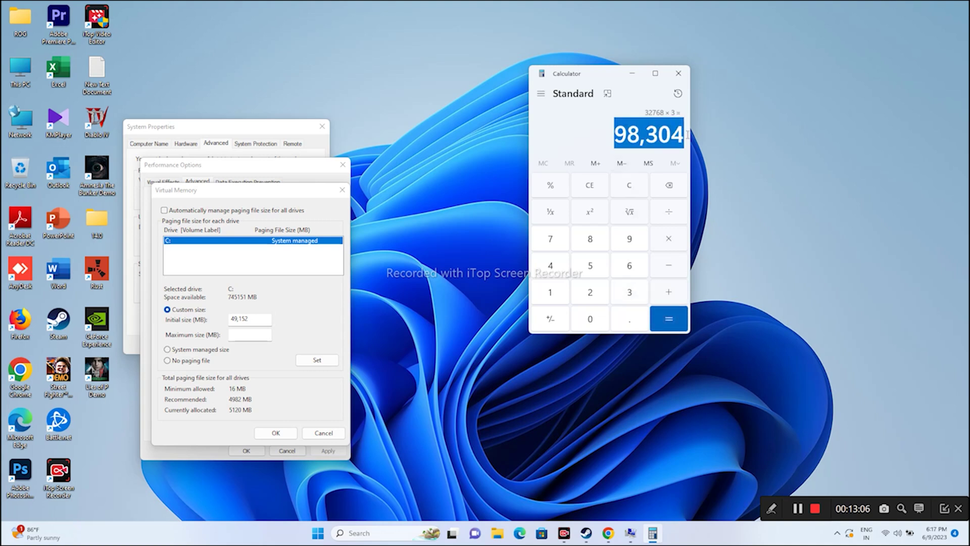
right_click(682, 135)
left_click(707, 153)
right_click(259, 336)
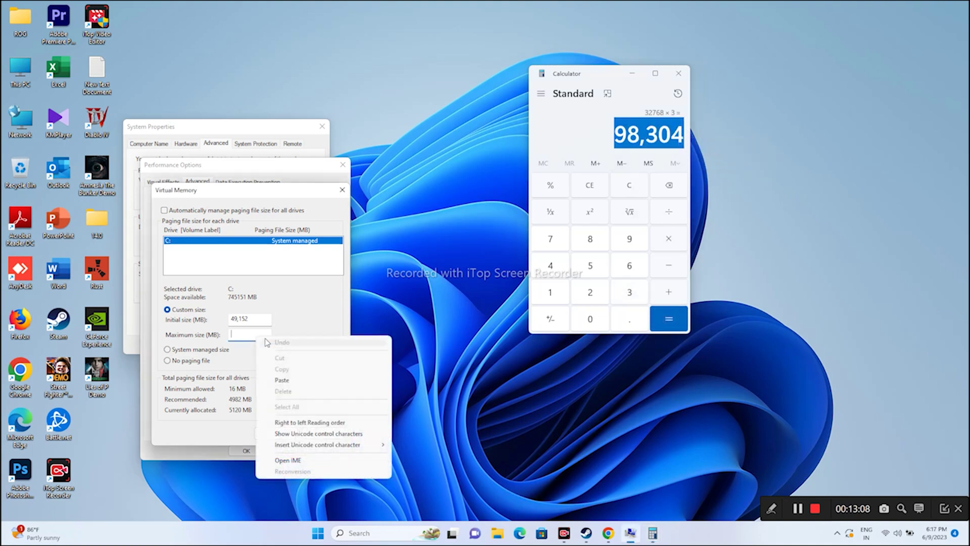
left_click(282, 380)
left_click(277, 430)
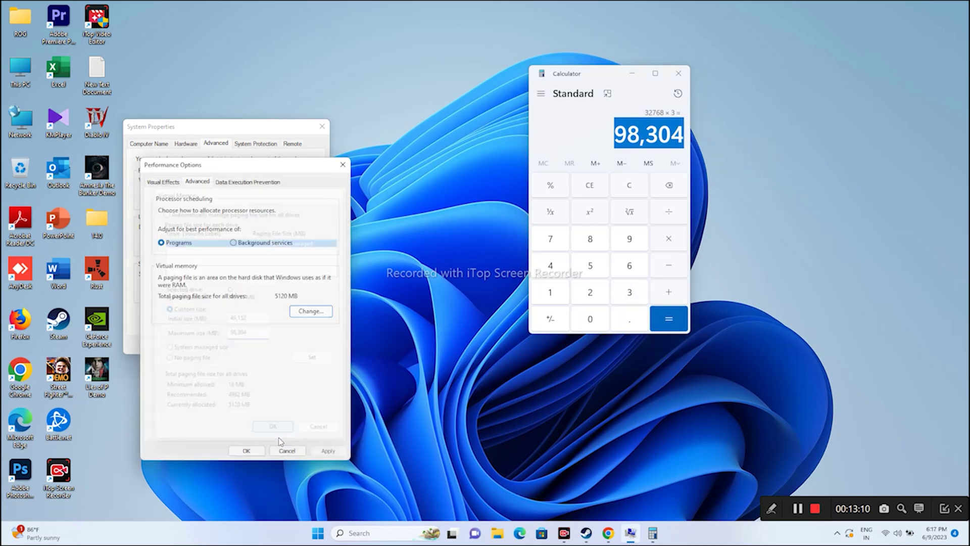
Step: Cancel out of Performance Options and System Properties, and close Calculator
left_click(287, 451)
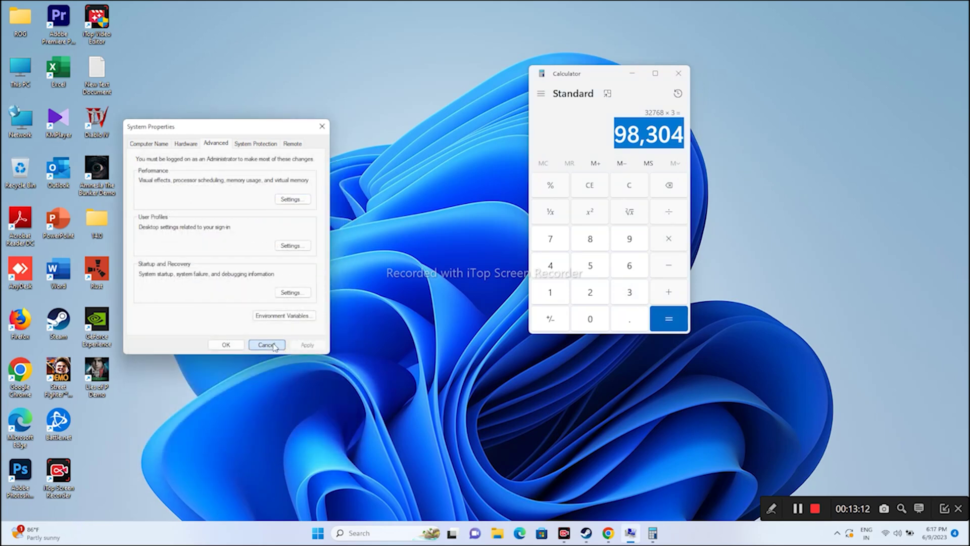
left_click(276, 343)
left_click(678, 73)
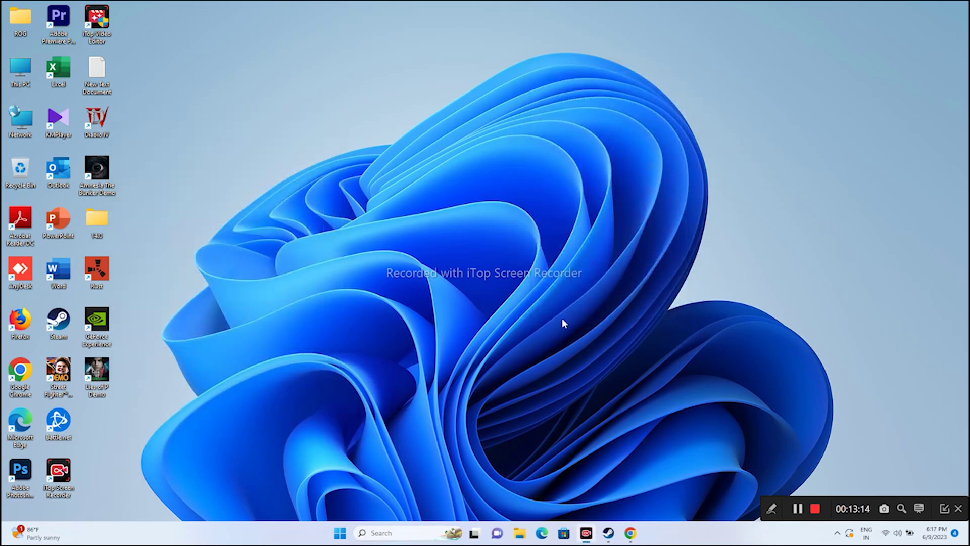
Step: Bring up Chrome and the Lies of P Demo page in Steam in turn, minimizing each window
left_click(630, 532)
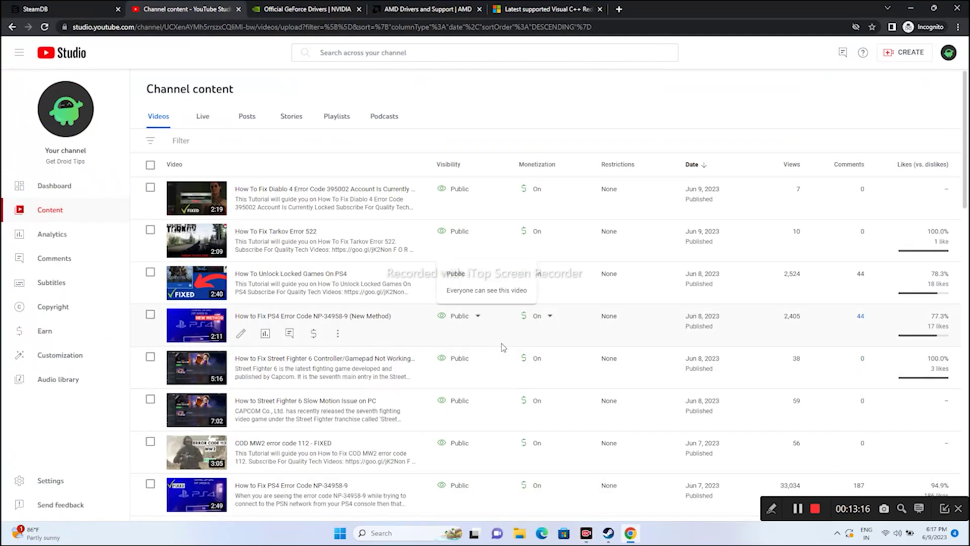
left_click(911, 9)
left_click(608, 532)
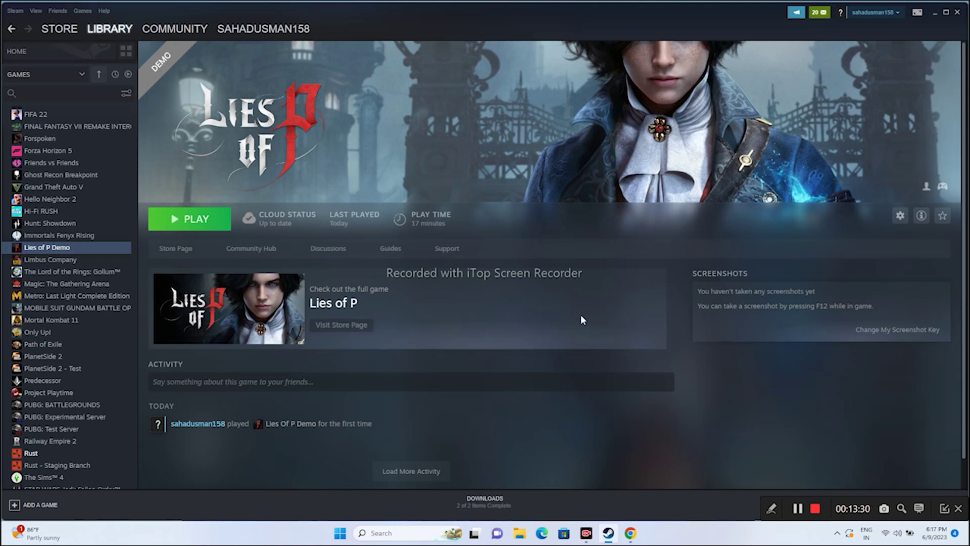
left_click(934, 13)
Step: Open Windows Settings from the recent searches and display the Windows Update page
left_click(384, 531)
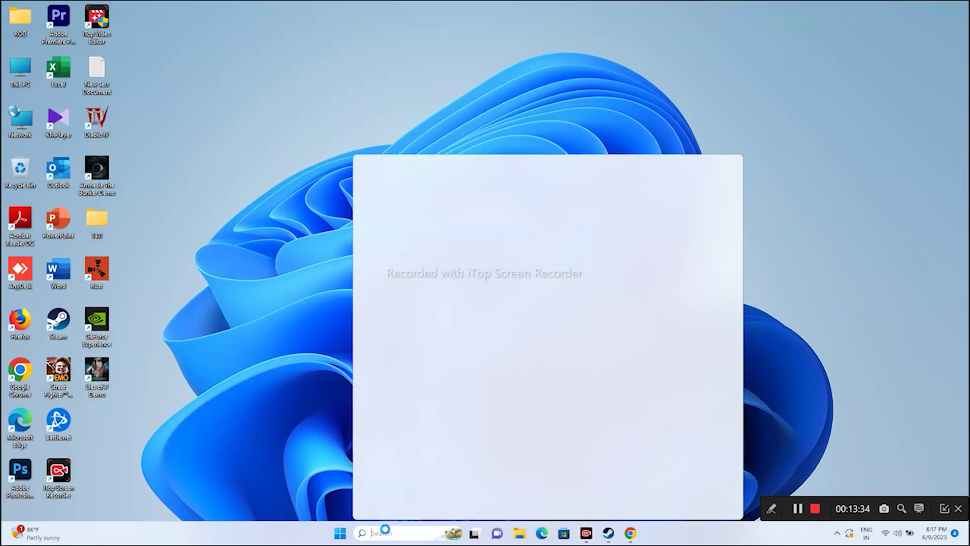
left_click(421, 337)
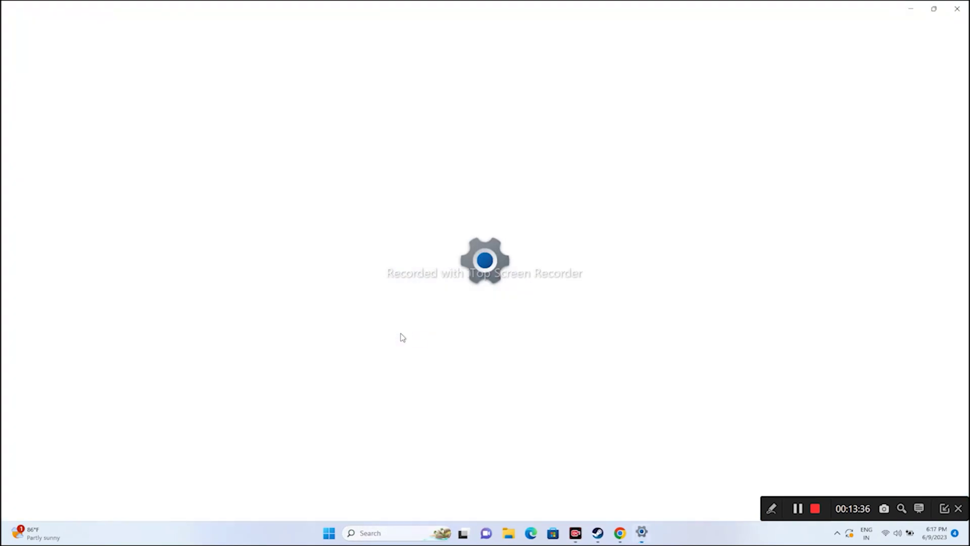
left_click(90, 311)
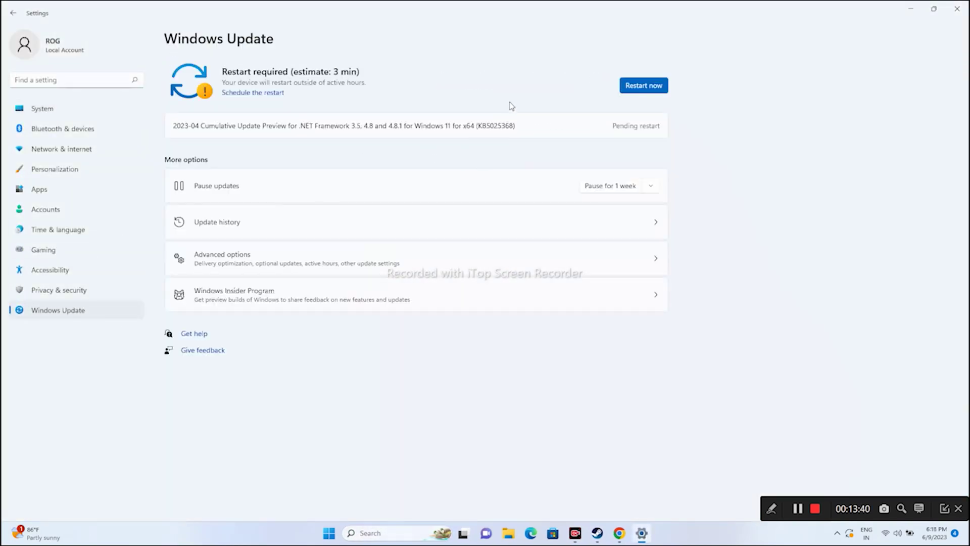
Step: Close Settings, switch to Steam and display the management options for Lies of P Demo, dismissing them without choosing any
left_click(957, 8)
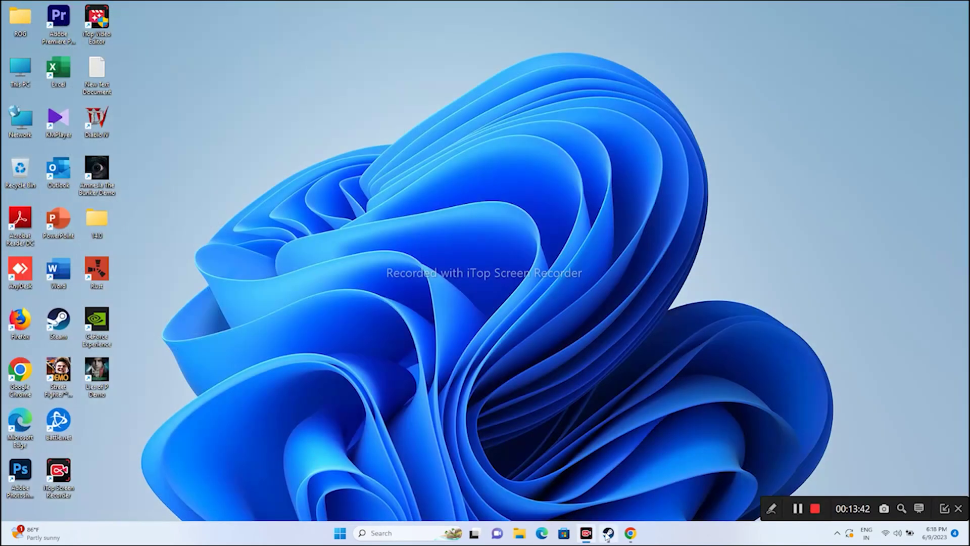
left_click(608, 534)
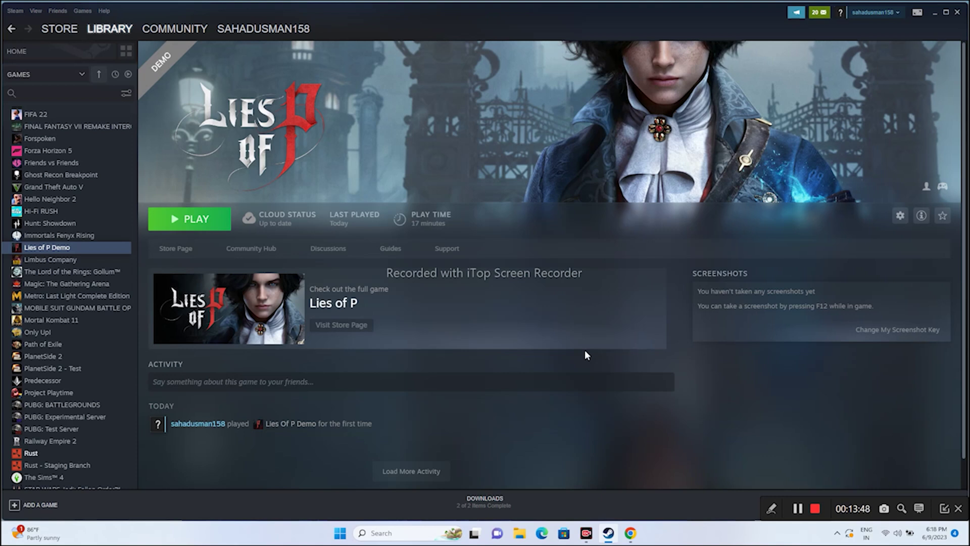
right_click(74, 250)
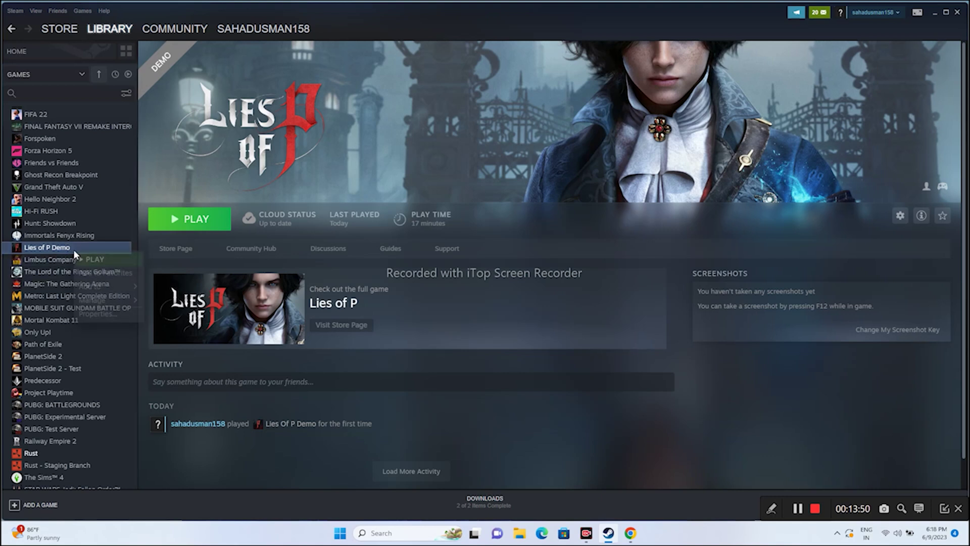
mouse_move(92, 299)
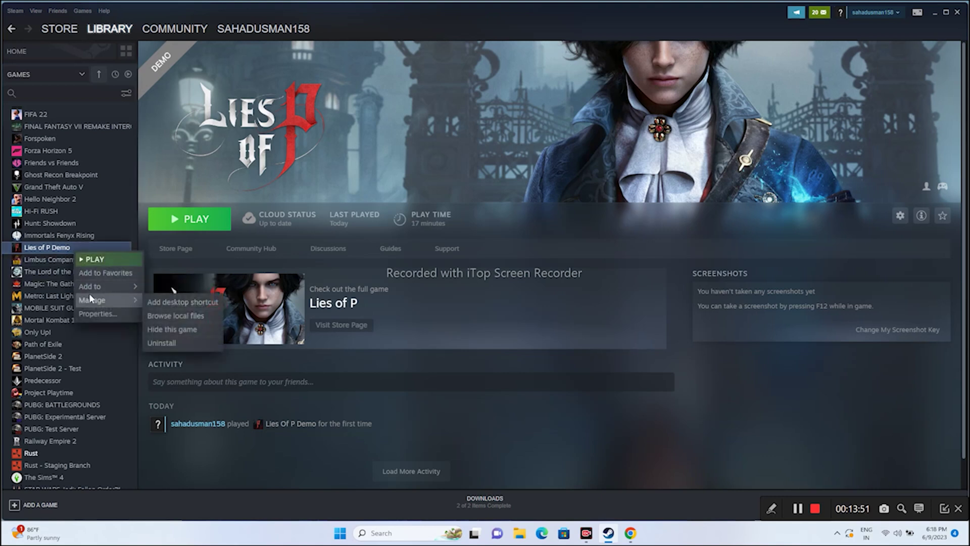
left_click(500, 365)
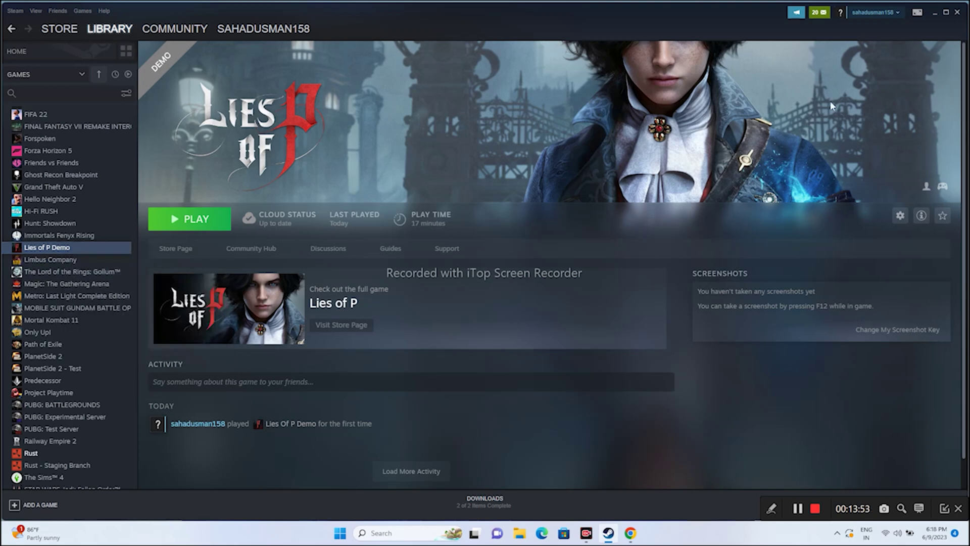
Step: Minimize Steam, view the folders and drives in This PC, and close the window
left_click(934, 12)
double_click(20, 70)
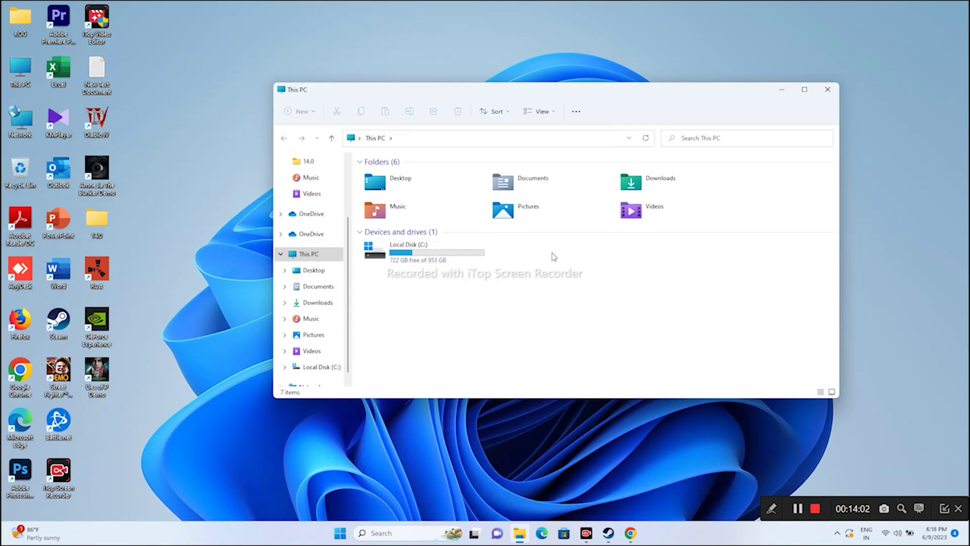
left_click(827, 91)
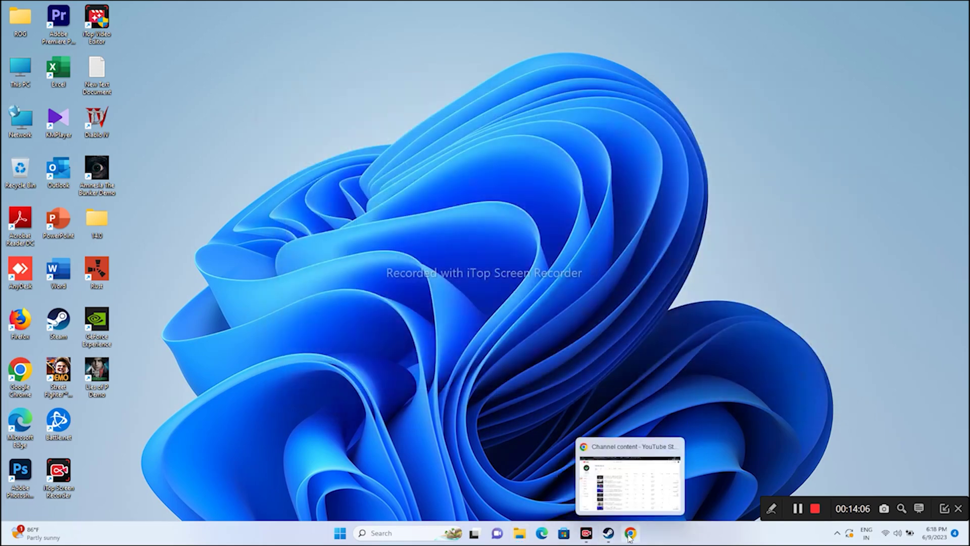
Step: Bring up Steam, switch to Chrome and view the NVIDIA GeForce and AMD driver pages
left_click(610, 535)
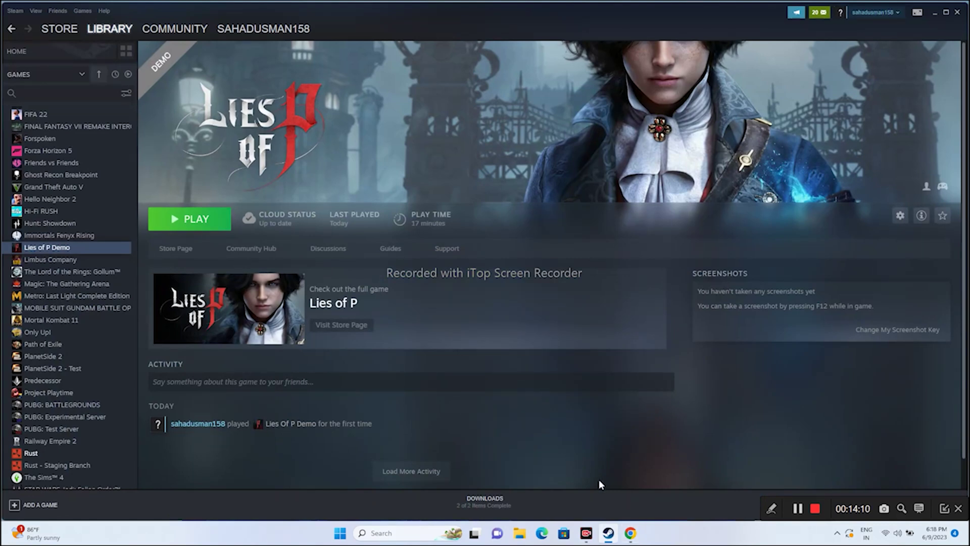
left_click(630, 533)
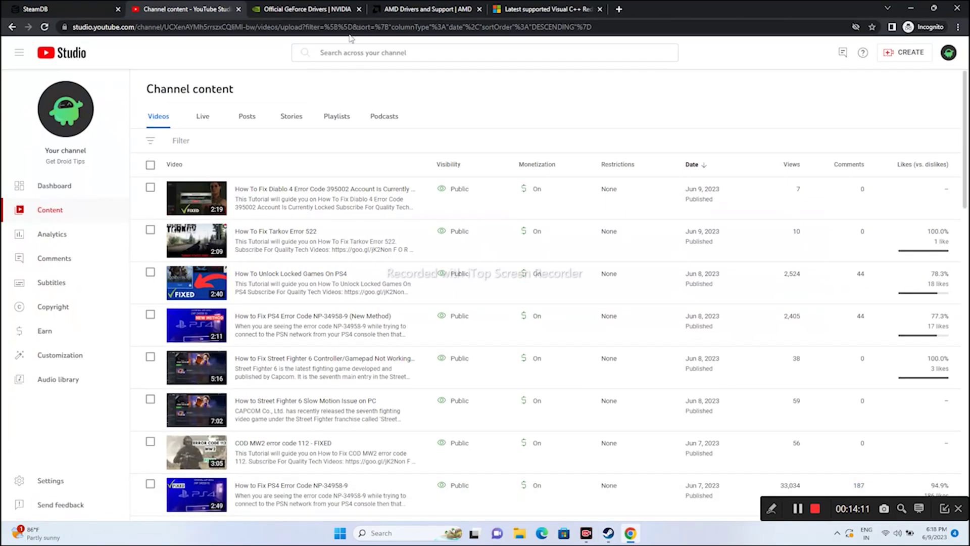
left_click(314, 7)
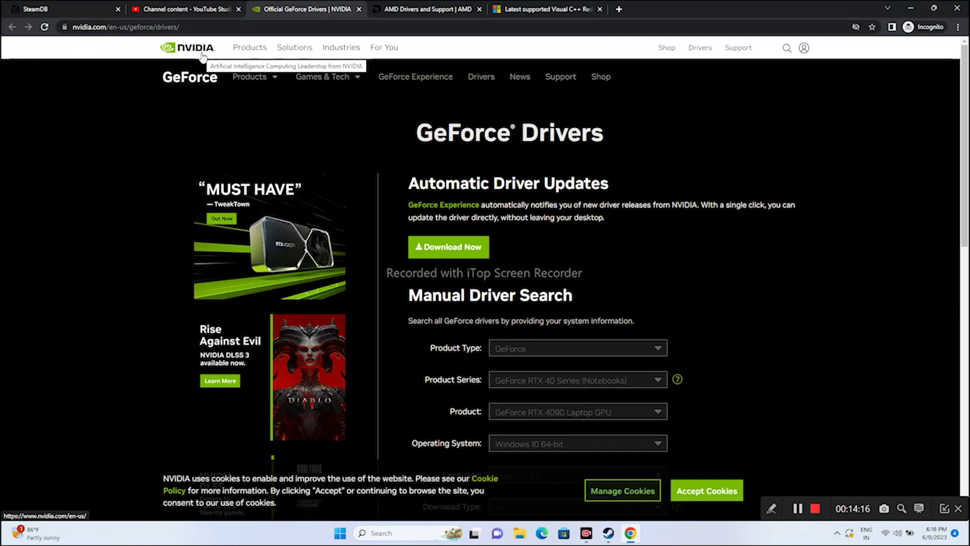
left_click(411, 6)
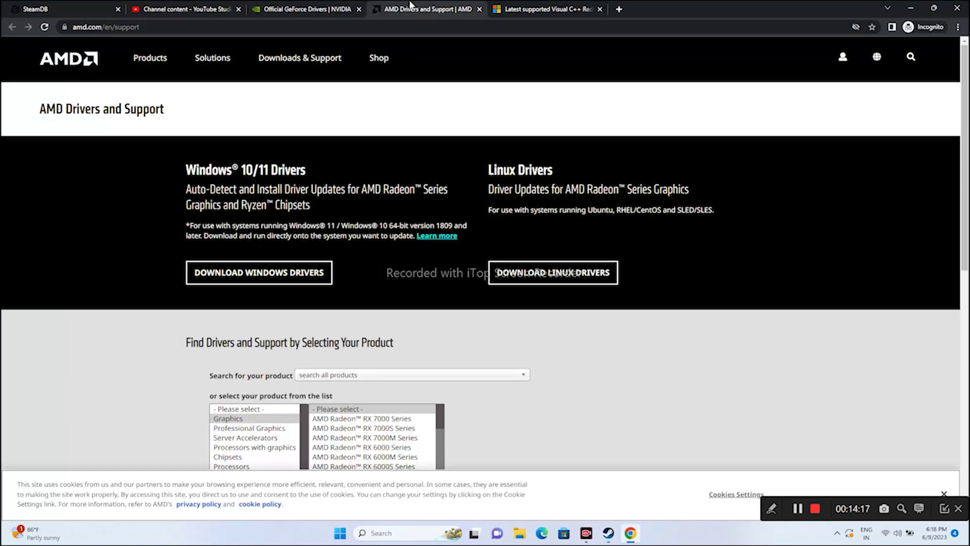
Step: Search NVIDIA's manual driver finder for GeForce RTX 4090 Laptop GPU drivers for Windows 11 and examine the first result
left_click(306, 7)
scroll(687, 243, "down", 3)
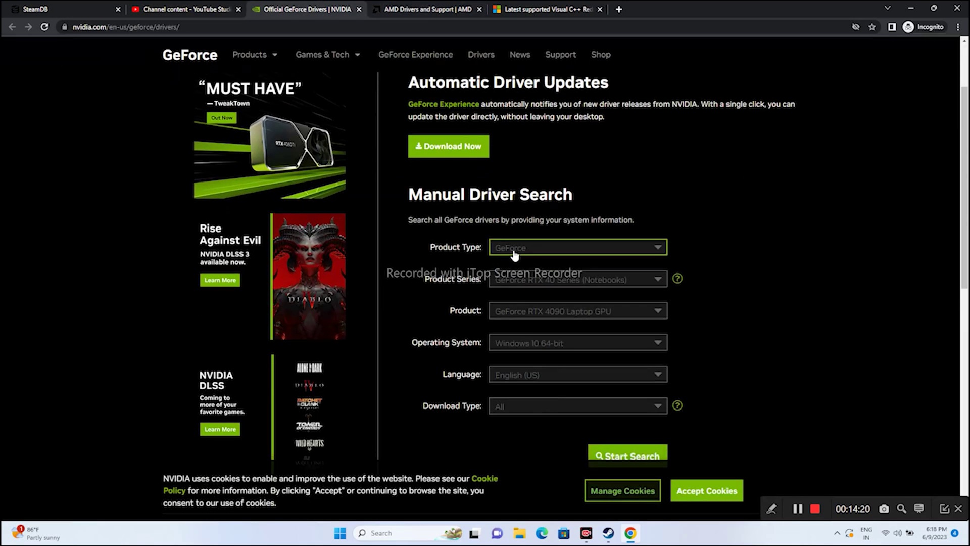
left_click(515, 202)
left_click(511, 228)
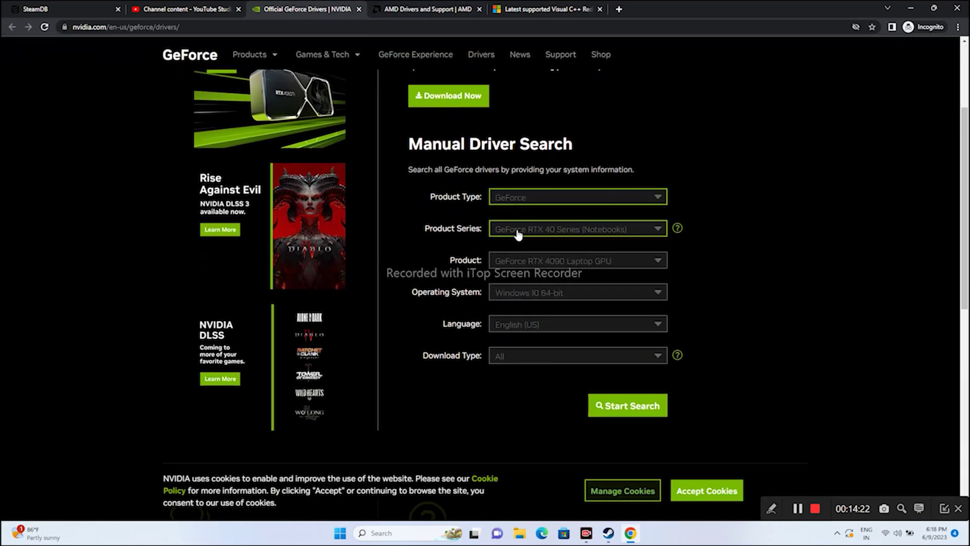
left_click(530, 289)
left_click(531, 323)
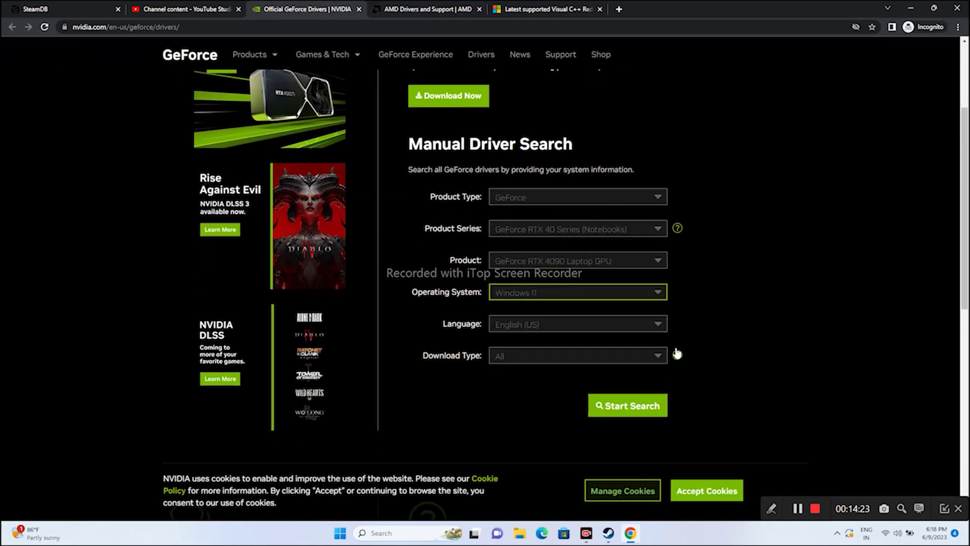
left_click(632, 406)
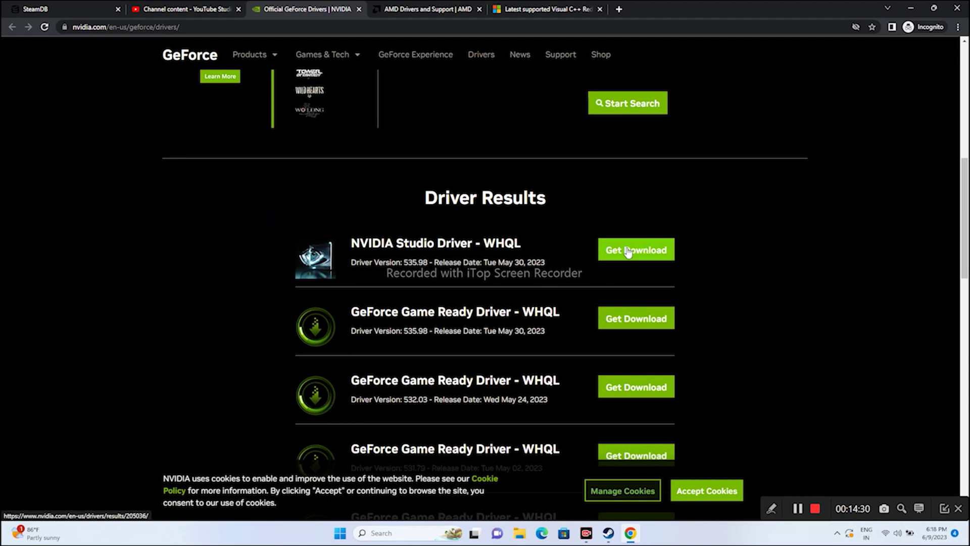
left_click_drag(403, 263, 348, 237)
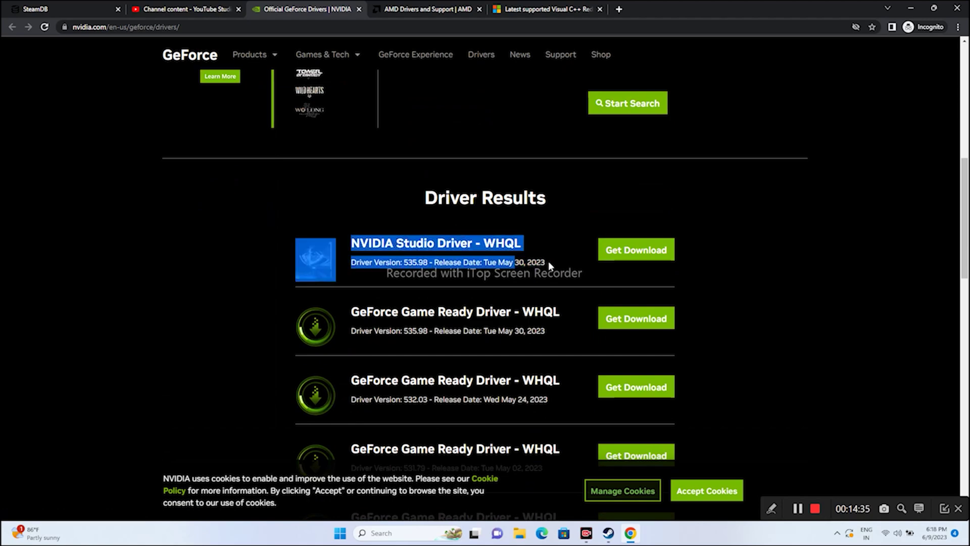
left_click(733, 274)
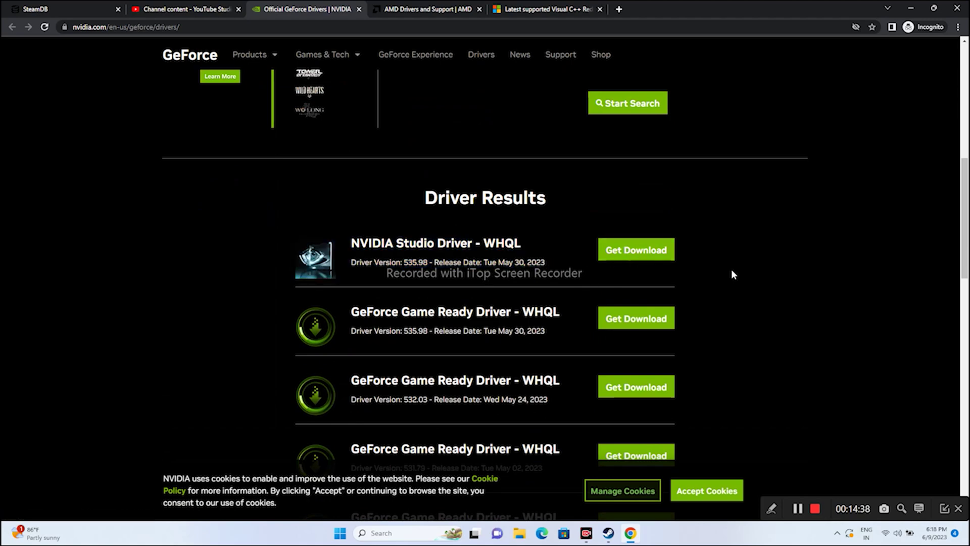
Step: Find AMD drivers for the Radeon RX 7900 XT, selecting the RX 7000 Series and RX 7900 Series, and submit the selection
left_click(445, 8)
scroll(367, 206, "down", 3)
left_click(358, 268)
left_click(498, 267)
left_click(587, 276)
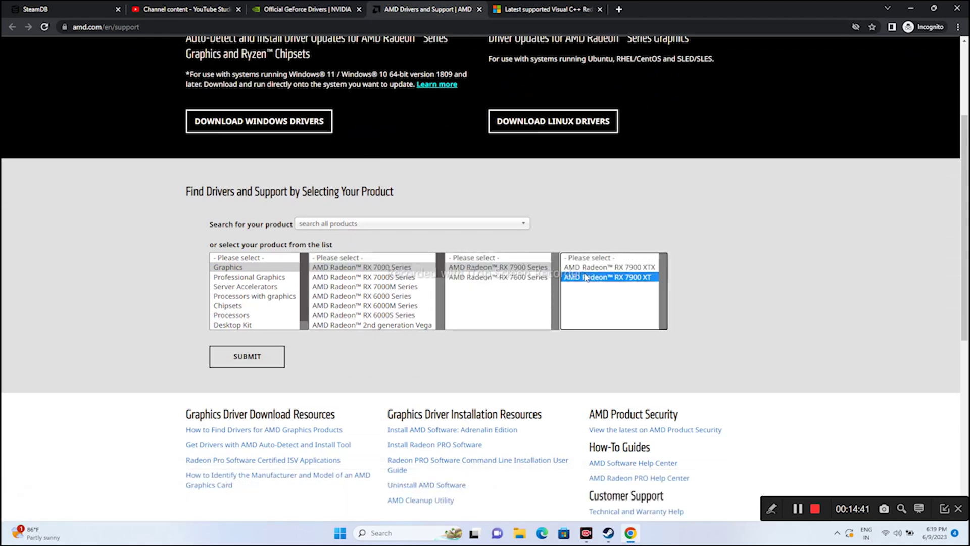
left_click(268, 362)
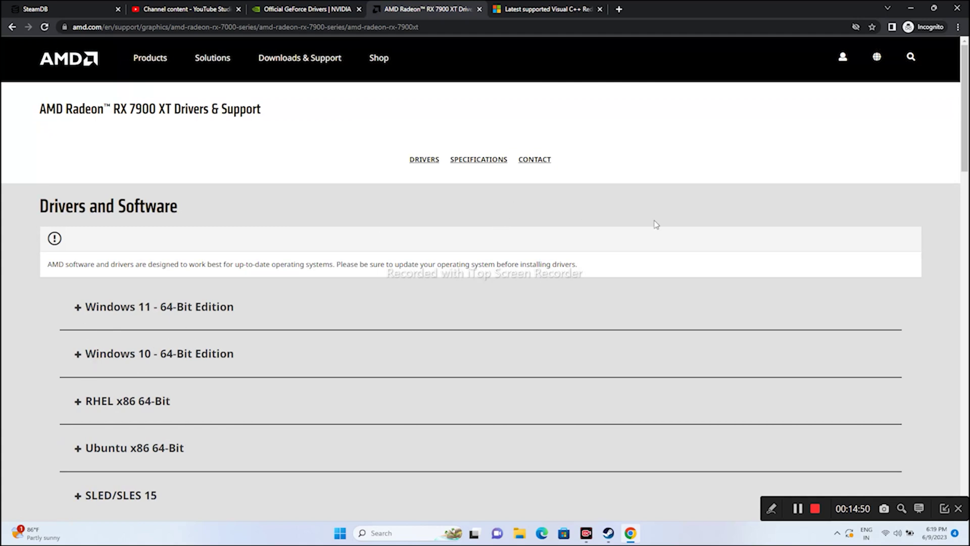
Step: Examine the Visual Studio 2015, 2017, 2019, and 2022 download links on Microsoft's Visual C++ Redistributable page
left_click(526, 6)
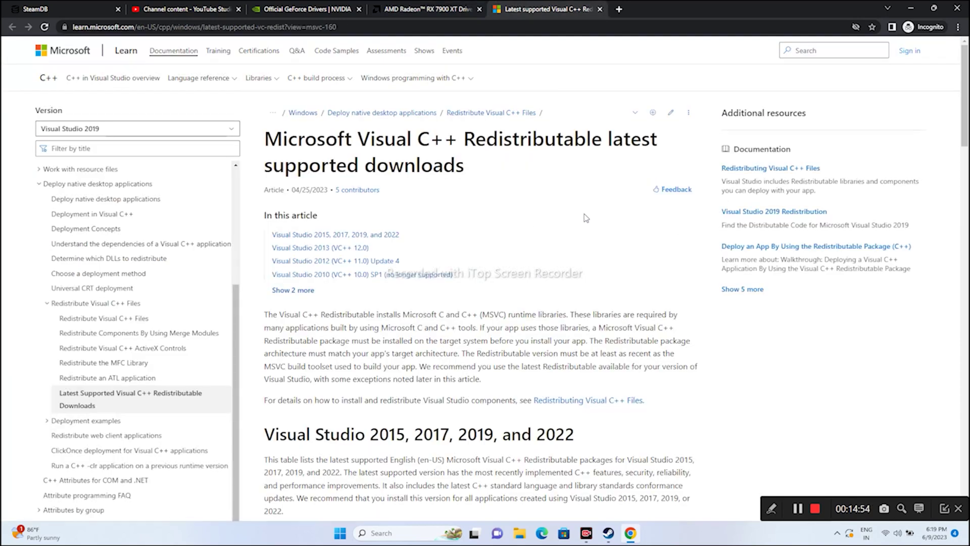
scroll(585, 217, "down", 5)
scroll(587, 203, "down", 1)
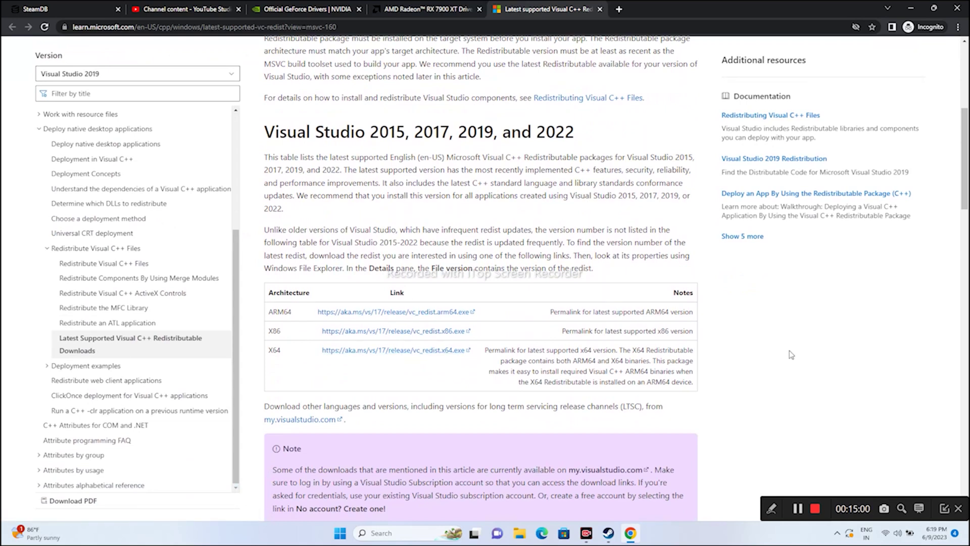
scroll(461, 190, "up", 3)
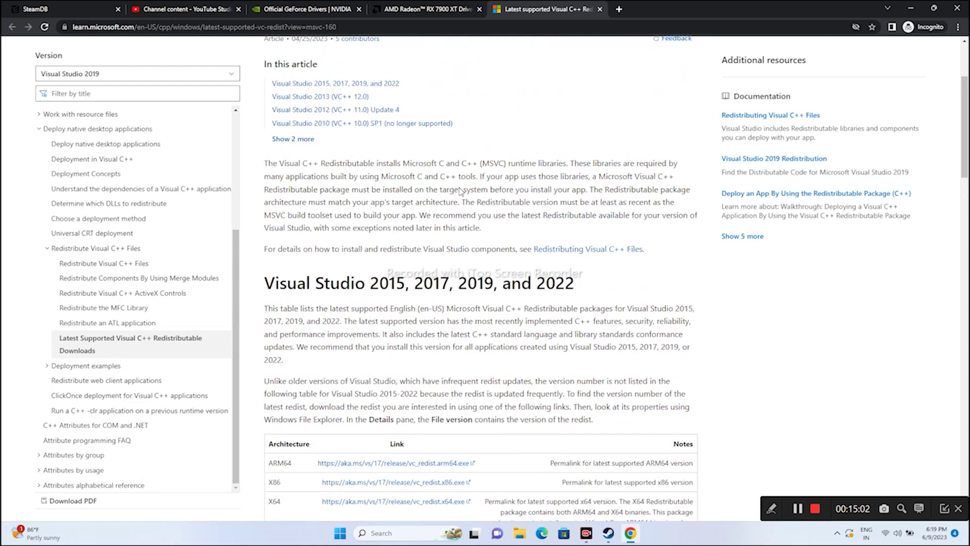
Step: Close the NVIDIA, AMD and Visual C++ Redistributable pages in Chrome and minimize the browser
left_click(335, 7)
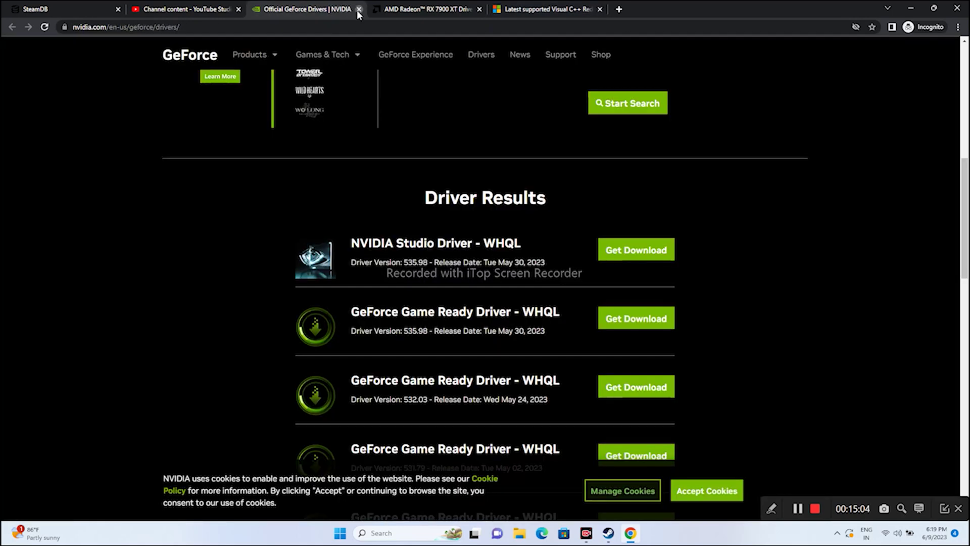
left_click(359, 9)
left_click(358, 9)
left_click(360, 9)
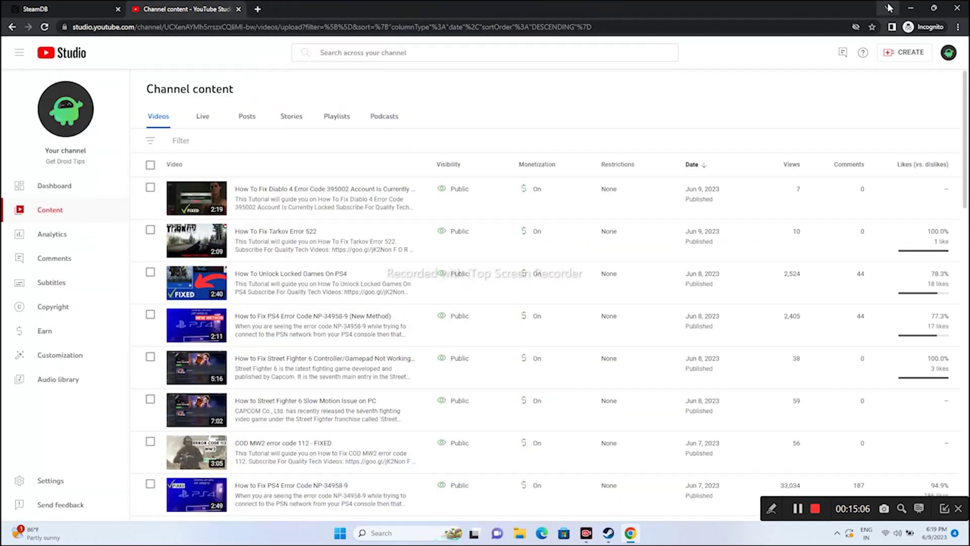
left_click(908, 9)
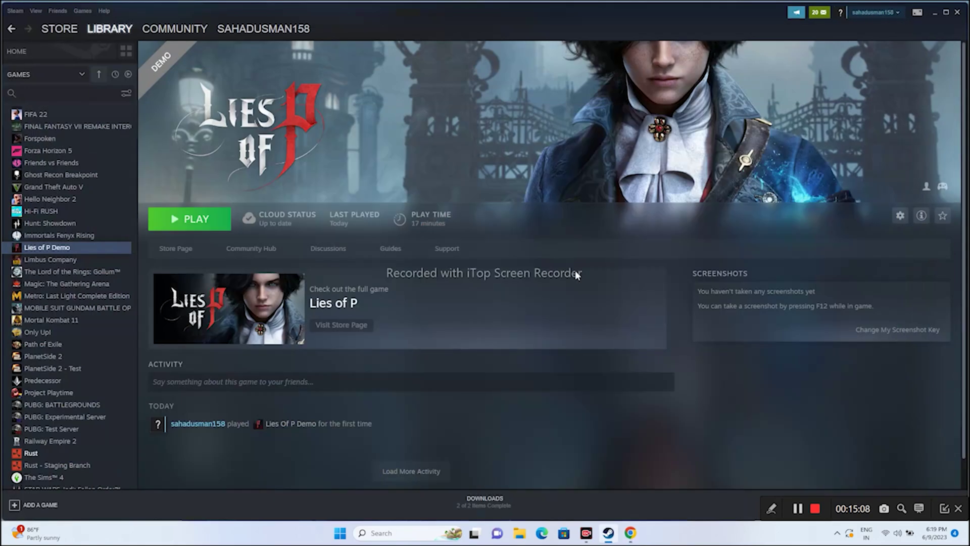